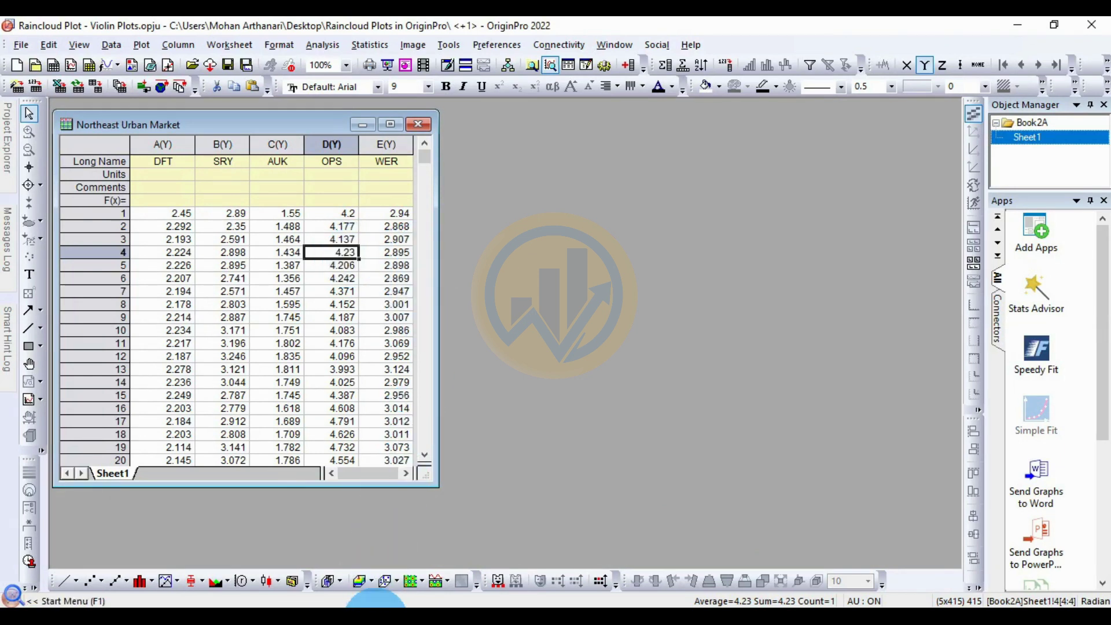
- Switch to the Raincloud Plots page on OriginLab File Exchange in Chrome
left_click(378, 605)
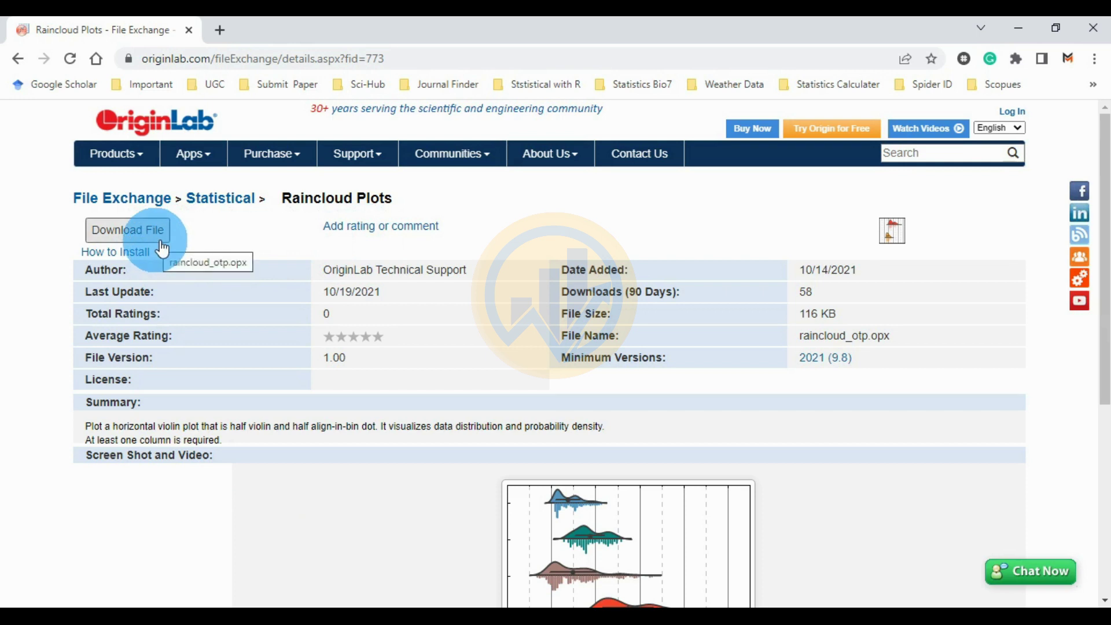
- Show the Raincloud Plots in OriginPro folder containing raincloud_otp.opx in File Explorer
left_click(324, 602)
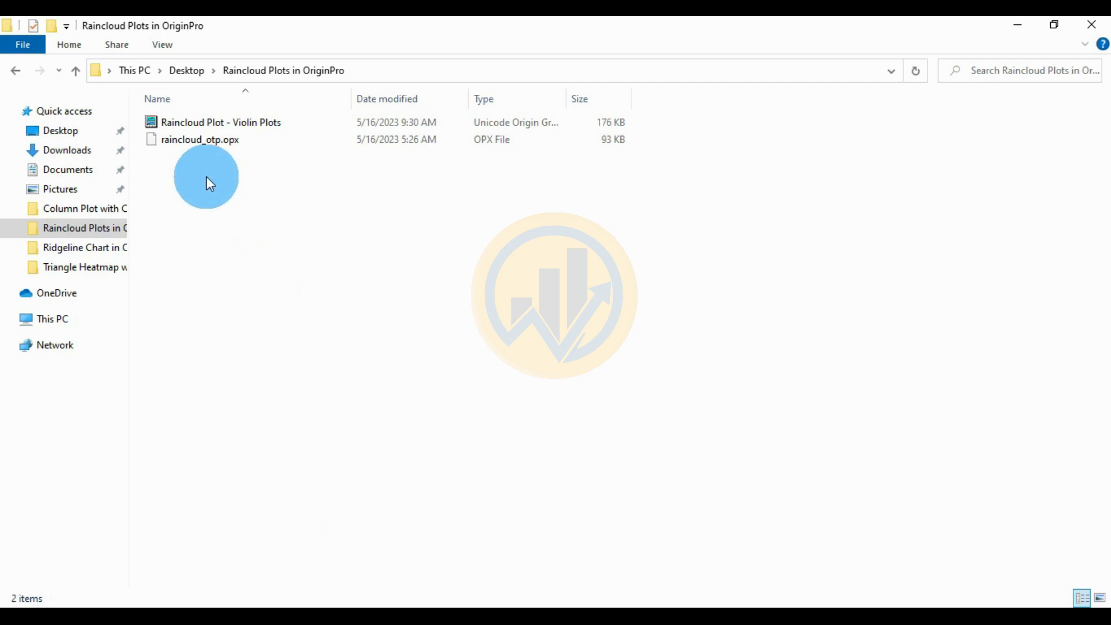
- Drop raincloud_otp.opx onto OriginPro to install the Raincloud Plots package
left_click_drag(197, 141, 516, 457)
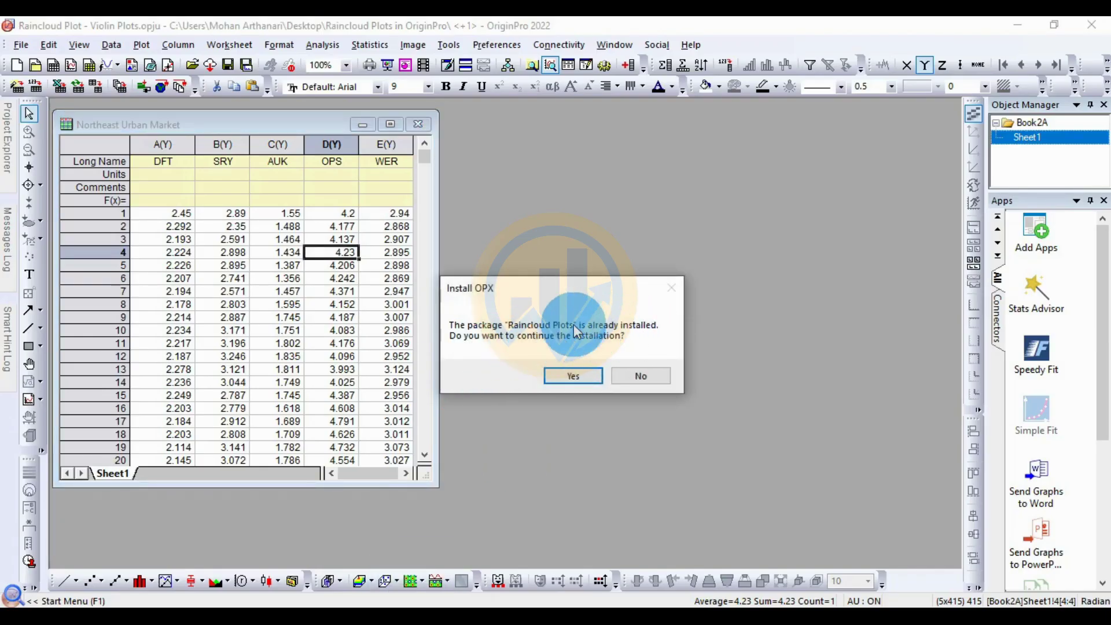
- Reinstall the Raincloud Plots package and confirm it is listed under Plot > My Templates
left_click(587, 380)
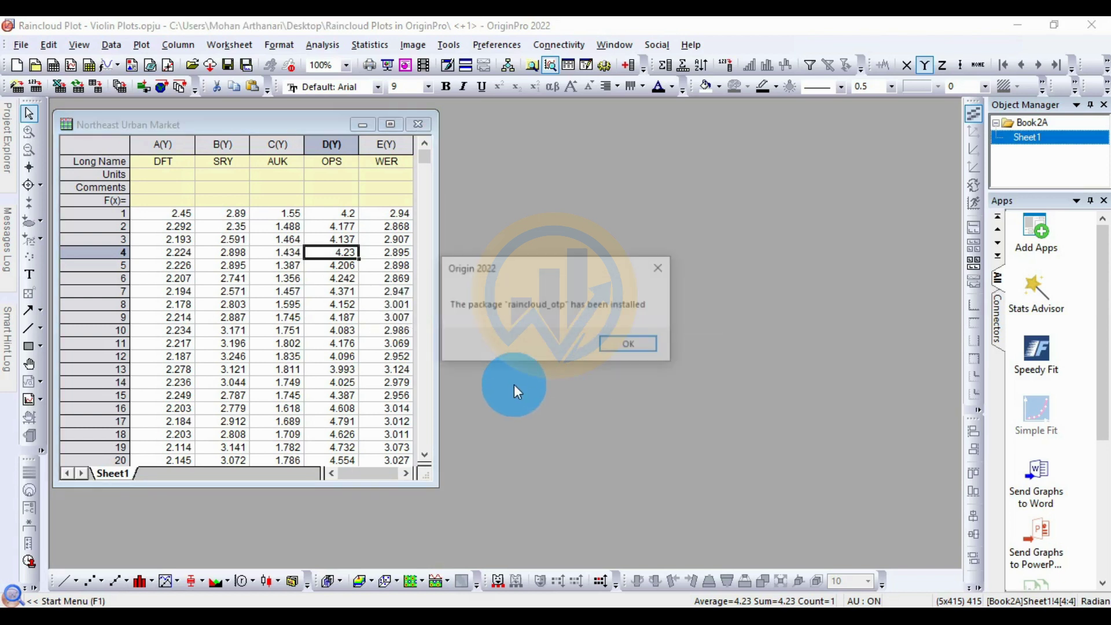
left_click(631, 346)
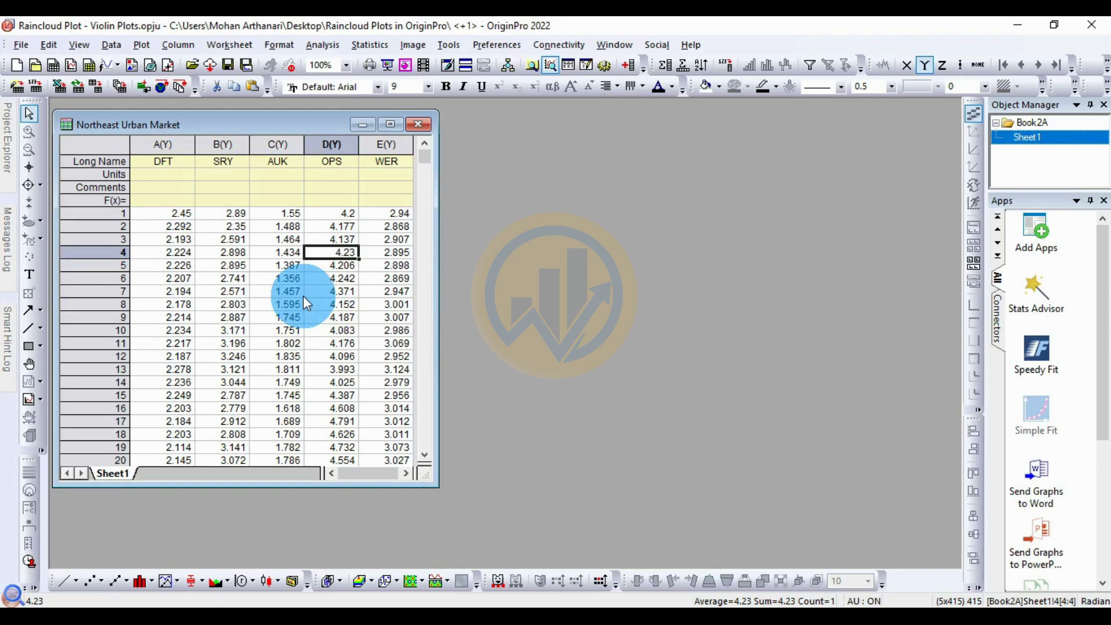
left_click(141, 44)
mouse_move(183, 355)
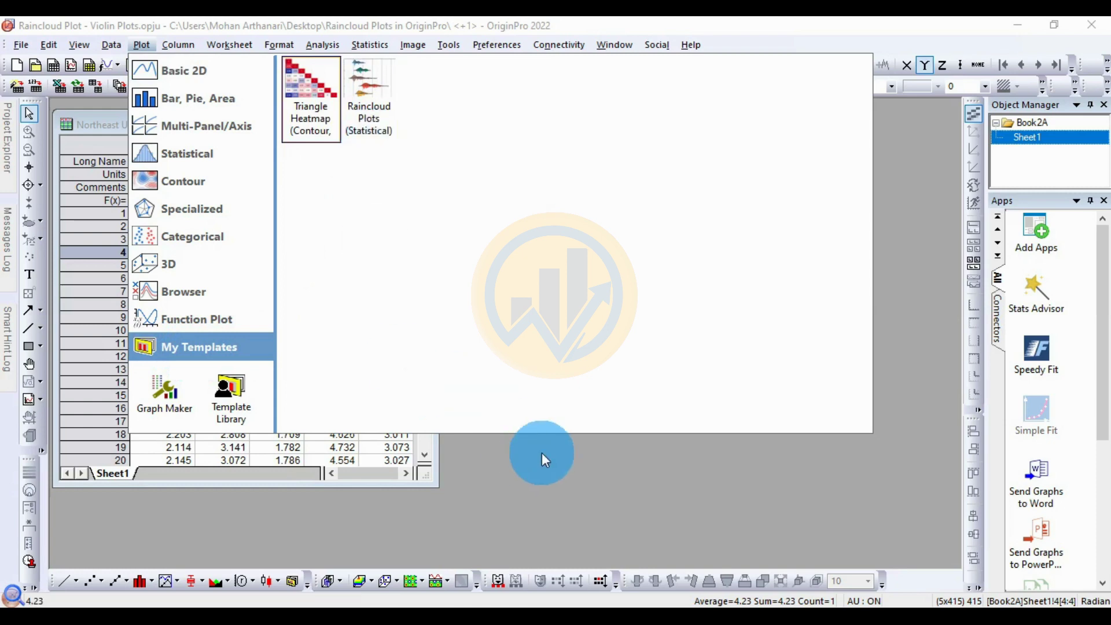
left_click(636, 510)
left_click_drag(210, 128, 236, 131)
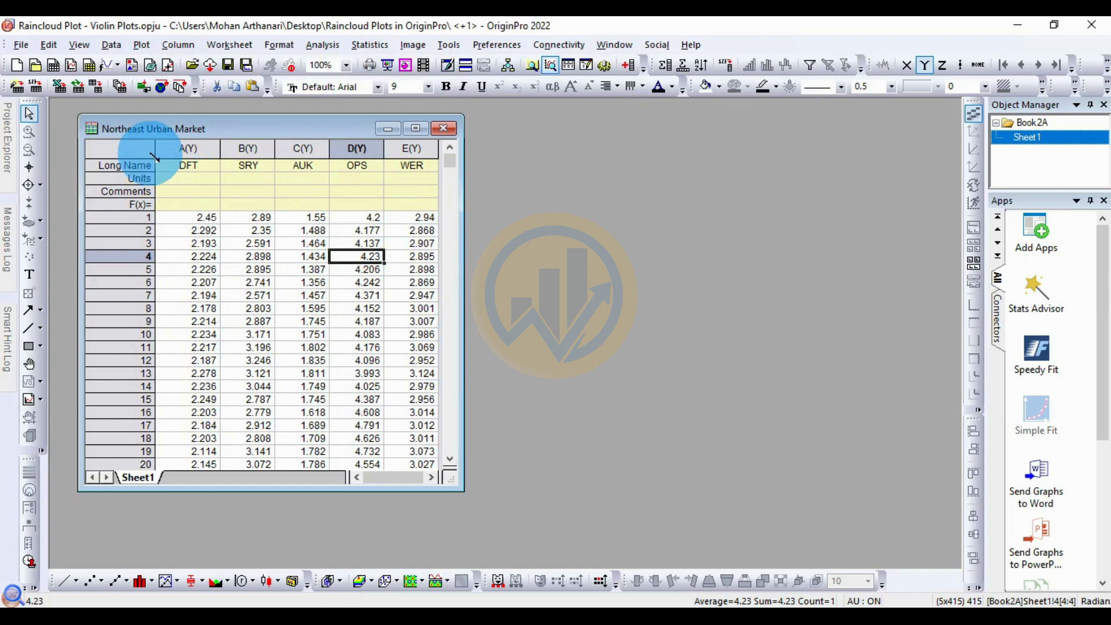
- Plot columns DFT through WER with the Raincloud Plots template and maximize Graph1
left_click_drag(188, 149, 412, 151)
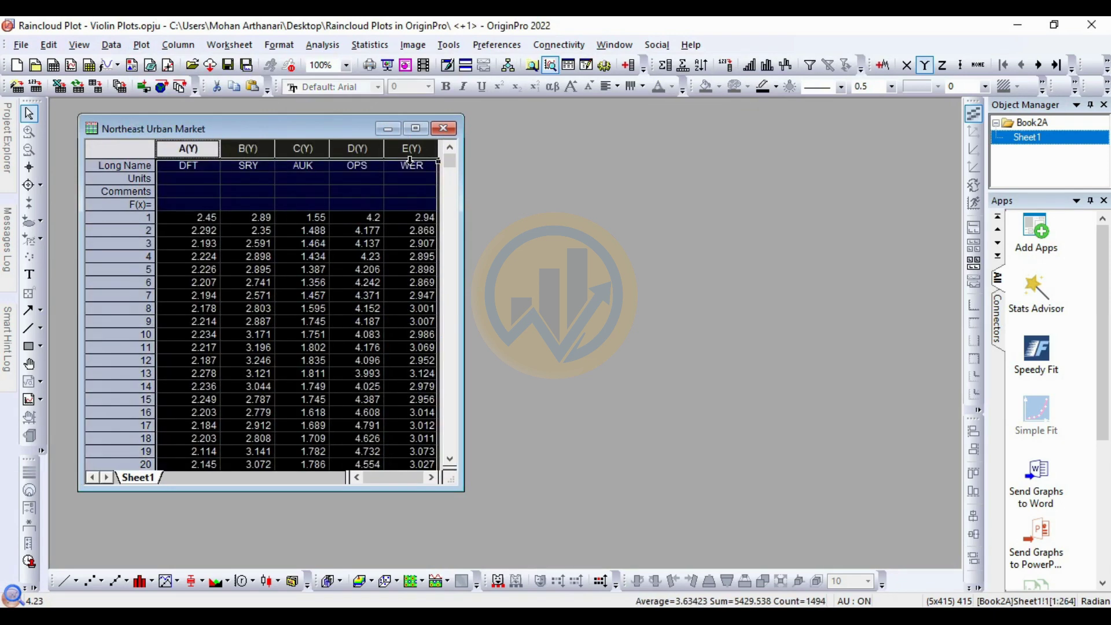
left_click(144, 46)
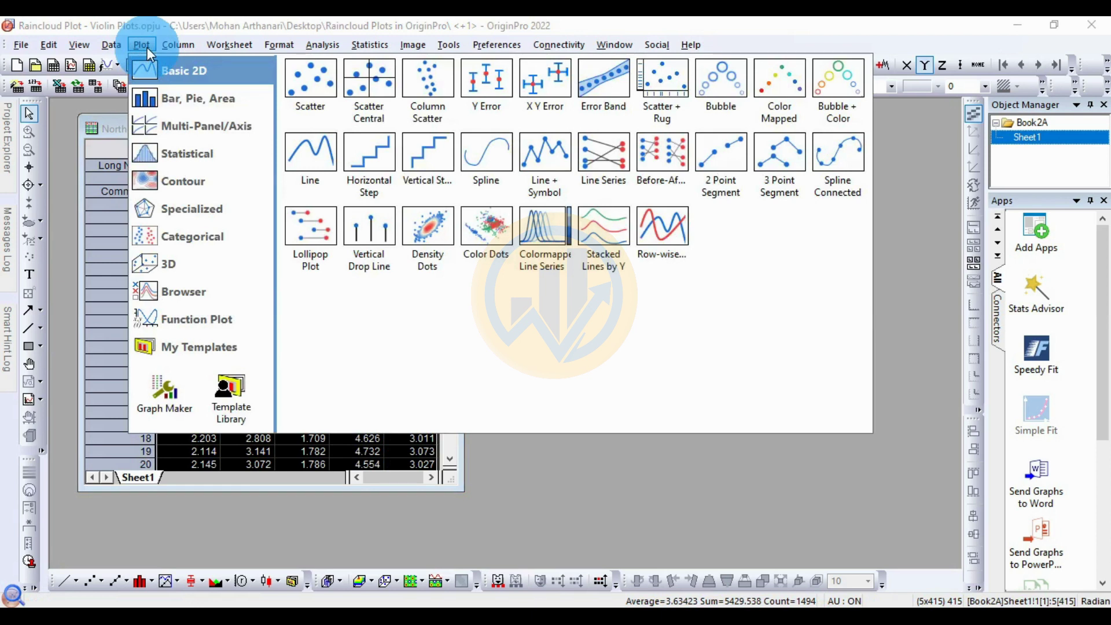
left_click(182, 343)
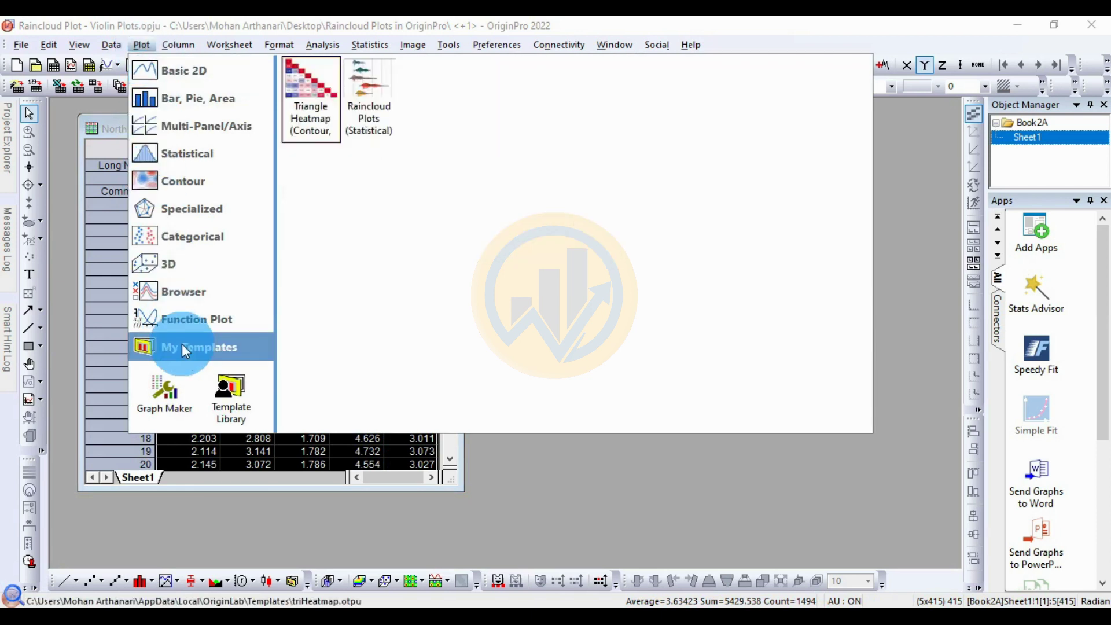
left_click(372, 93)
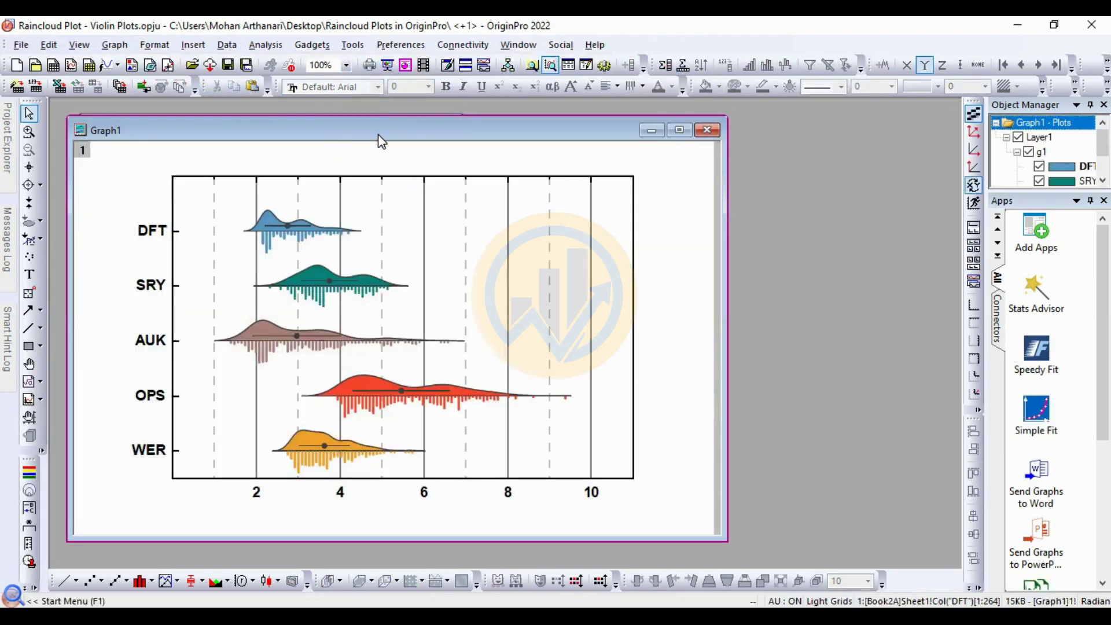
left_click_drag(382, 142, 479, 130)
left_click(481, 127)
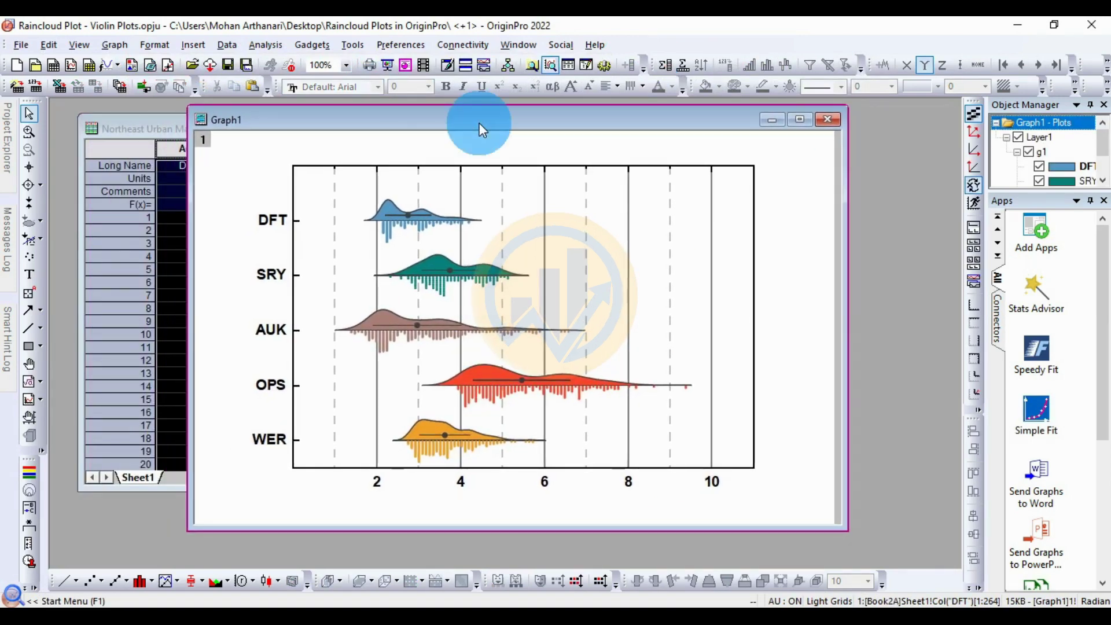
left_click(840, 132)
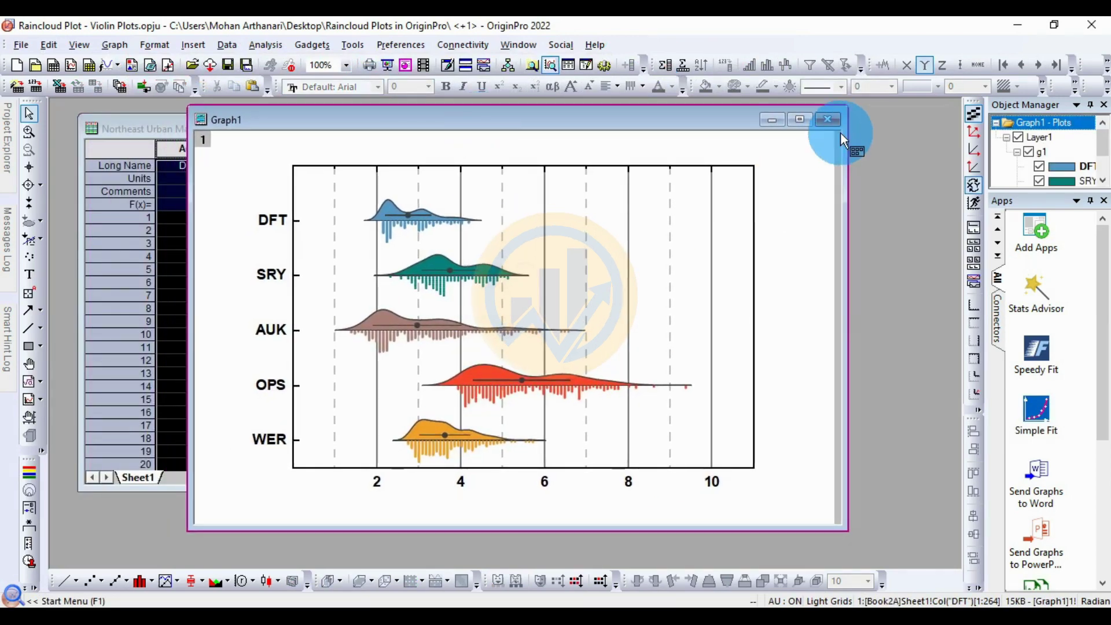
left_click(811, 120)
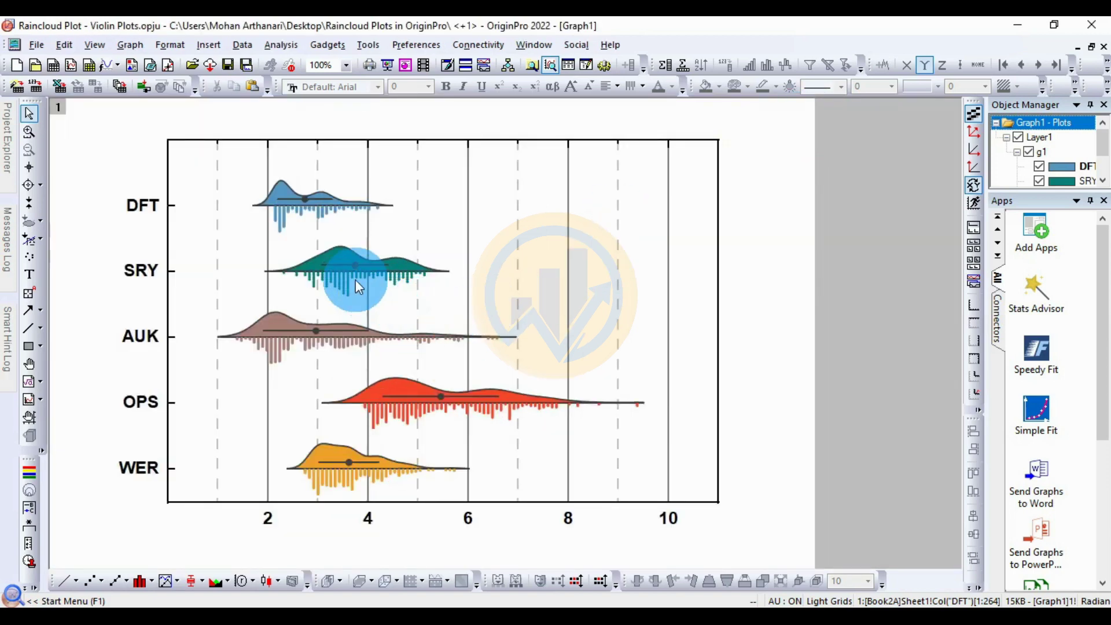
- Open Plot Details for the raincloud group and set symbol edge colours to the Bold2 palette
right_click(355, 279)
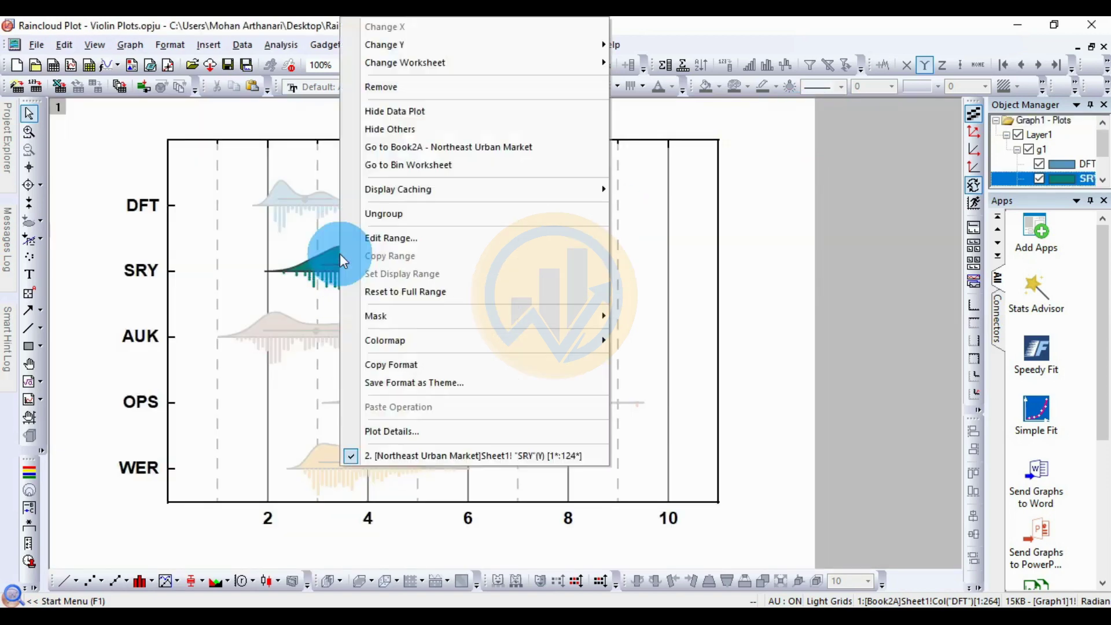
left_click(387, 430)
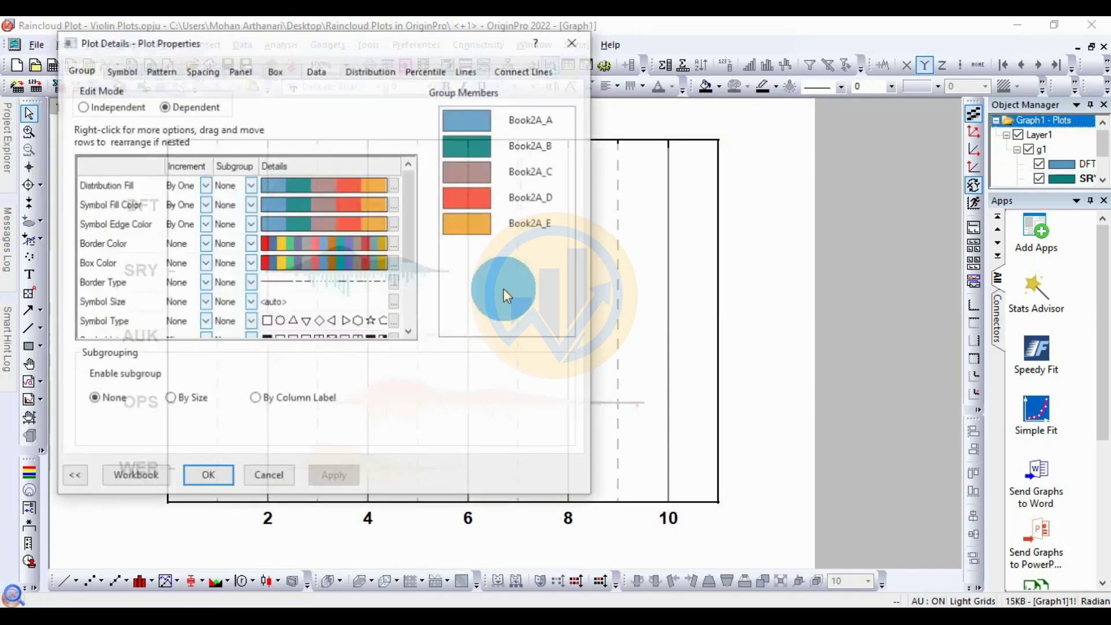
left_click_drag(294, 54, 705, 77)
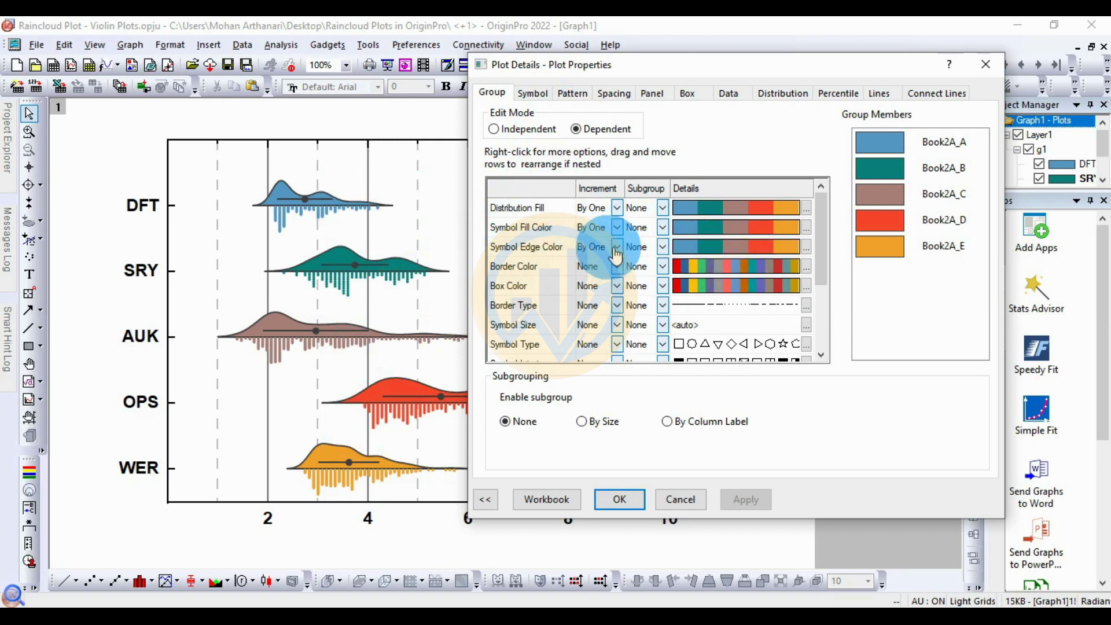
left_click(723, 261)
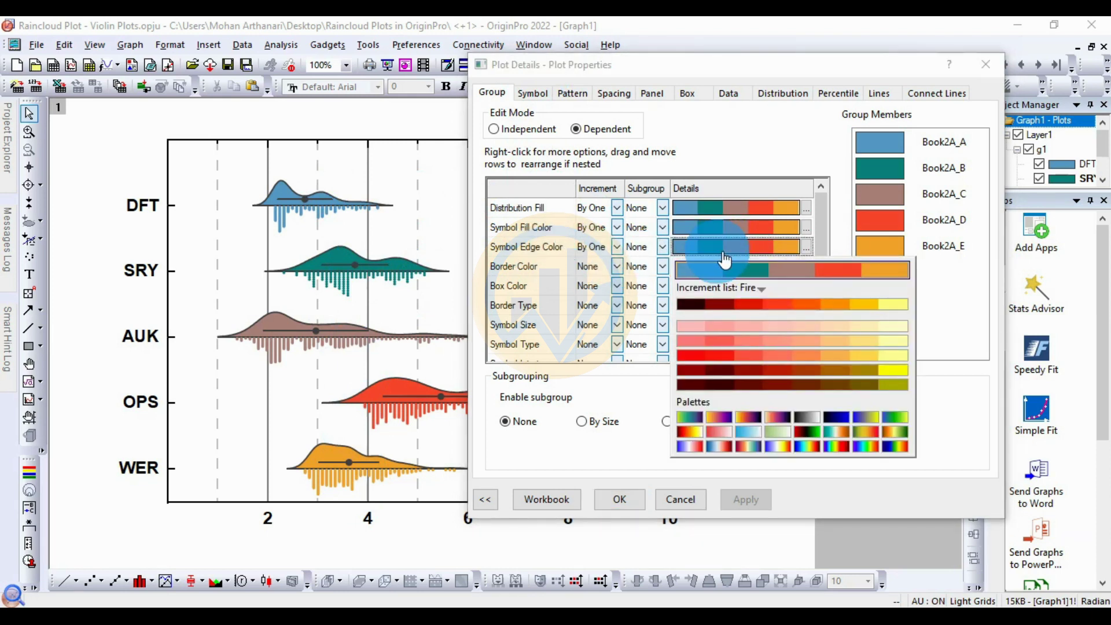
left_click(755, 289)
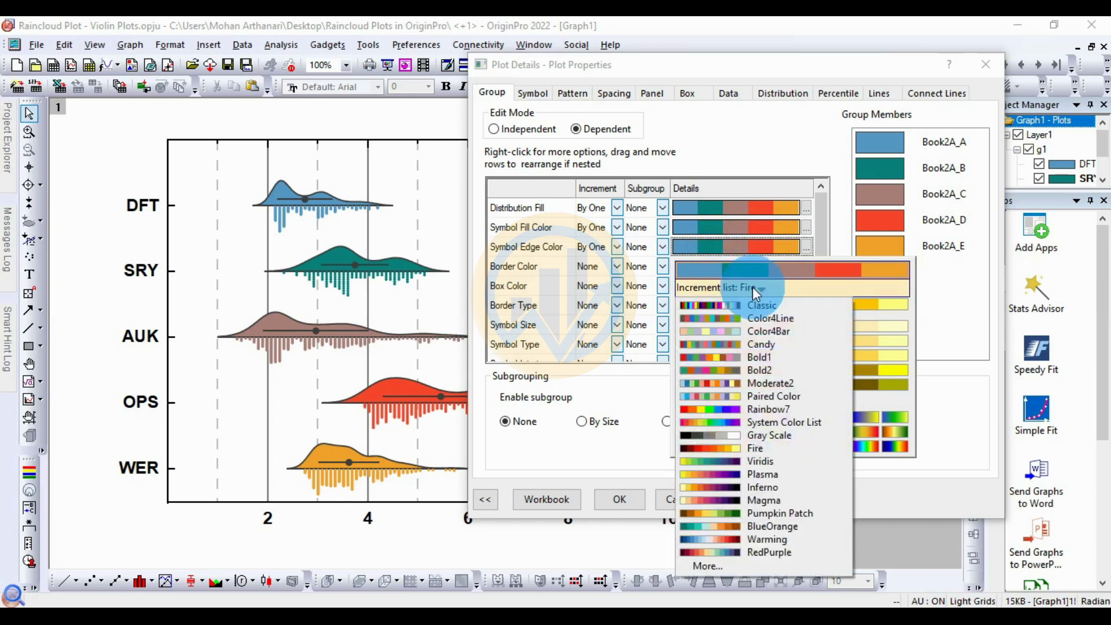
left_click(768, 368)
- Set the symbol fill colour increment to the Bold1 palette
left_click(715, 229)
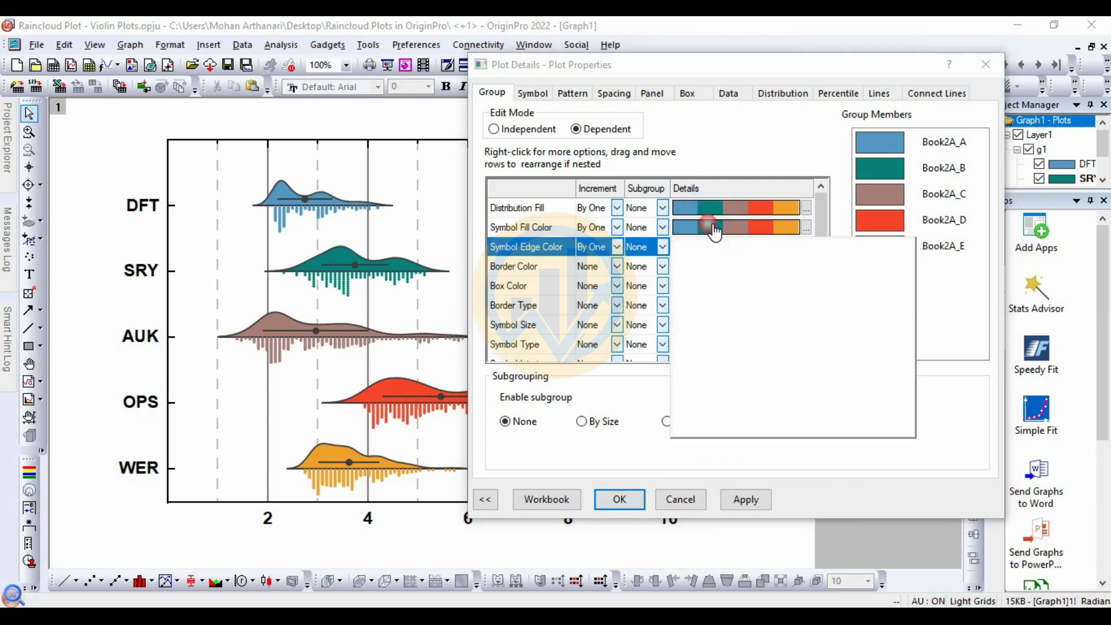
left_click(766, 269)
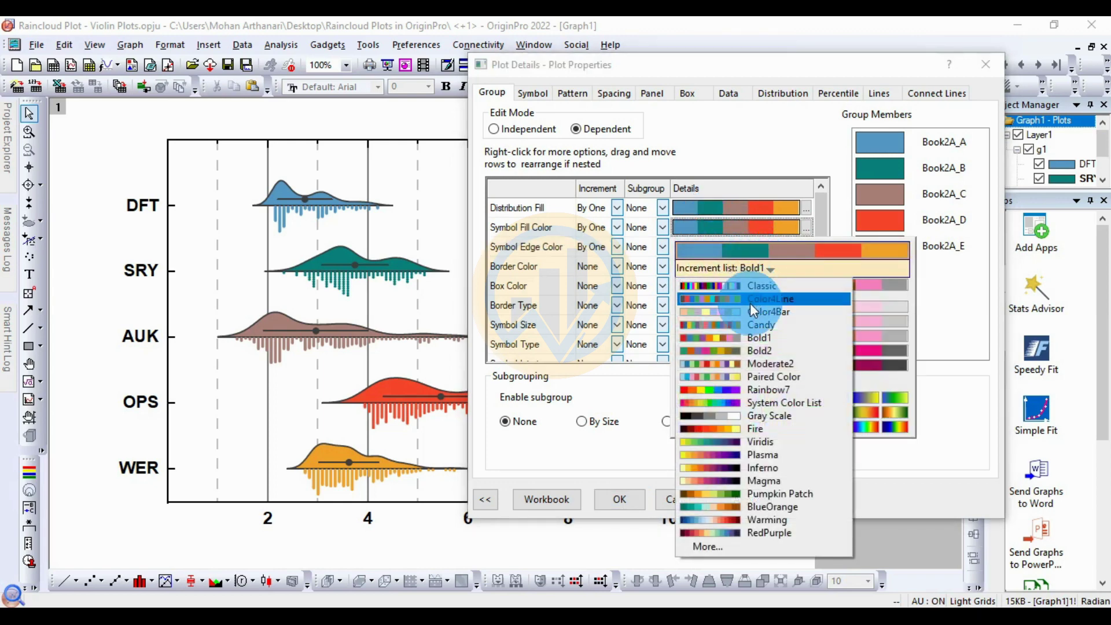
left_click(754, 338)
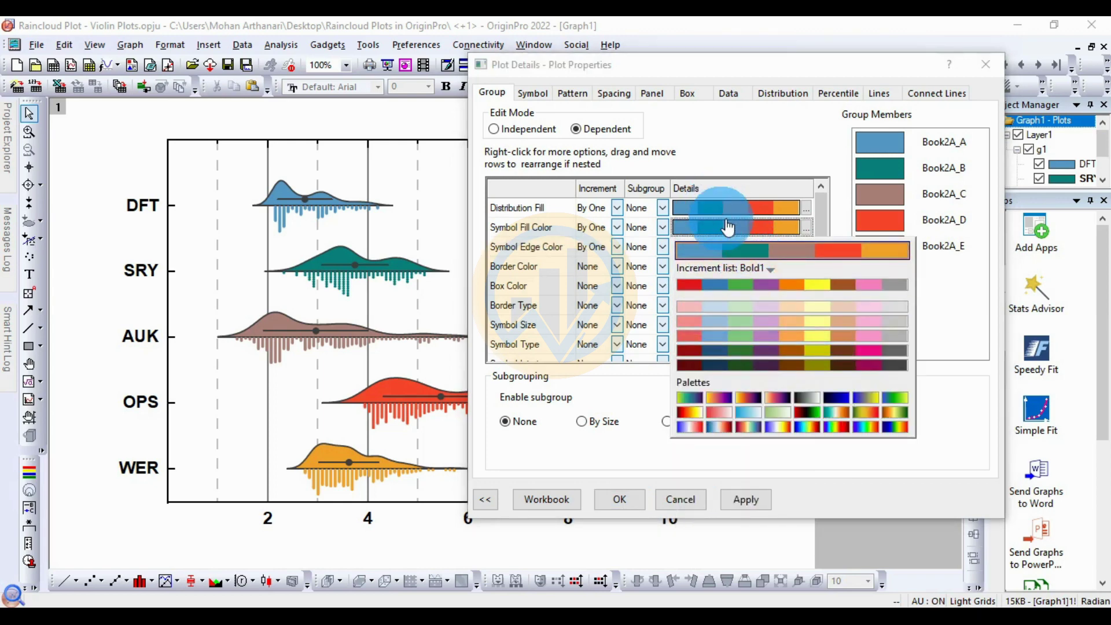
left_click(755, 283)
- Set the distribution fill to Bold1 and apply, colouring groups red, blue, green, purple, orange
left_click(741, 210)
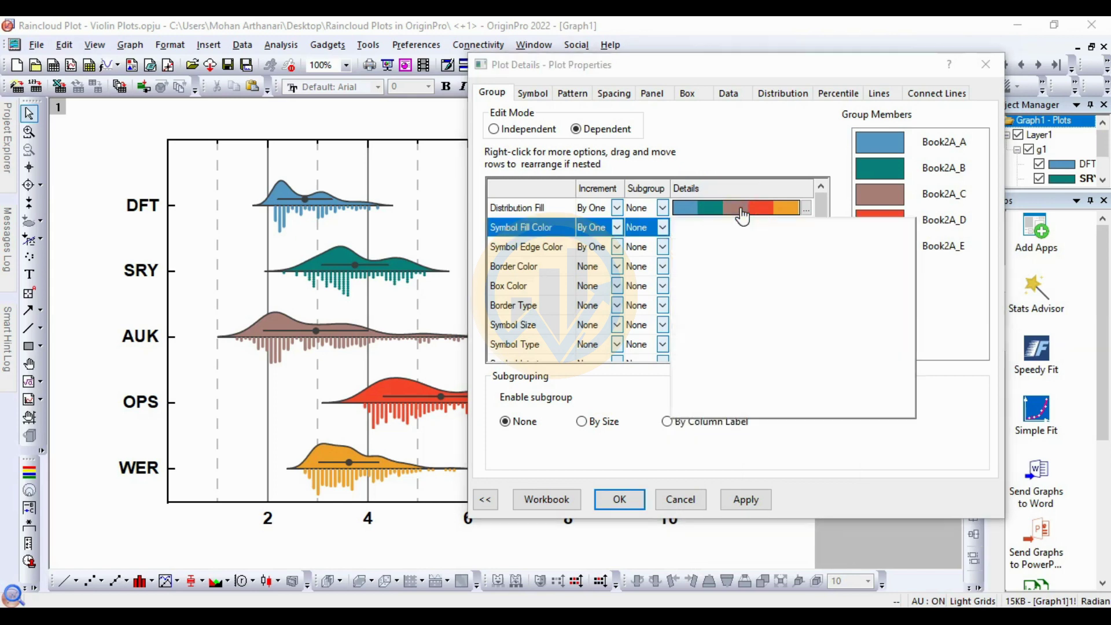
left_click(761, 249)
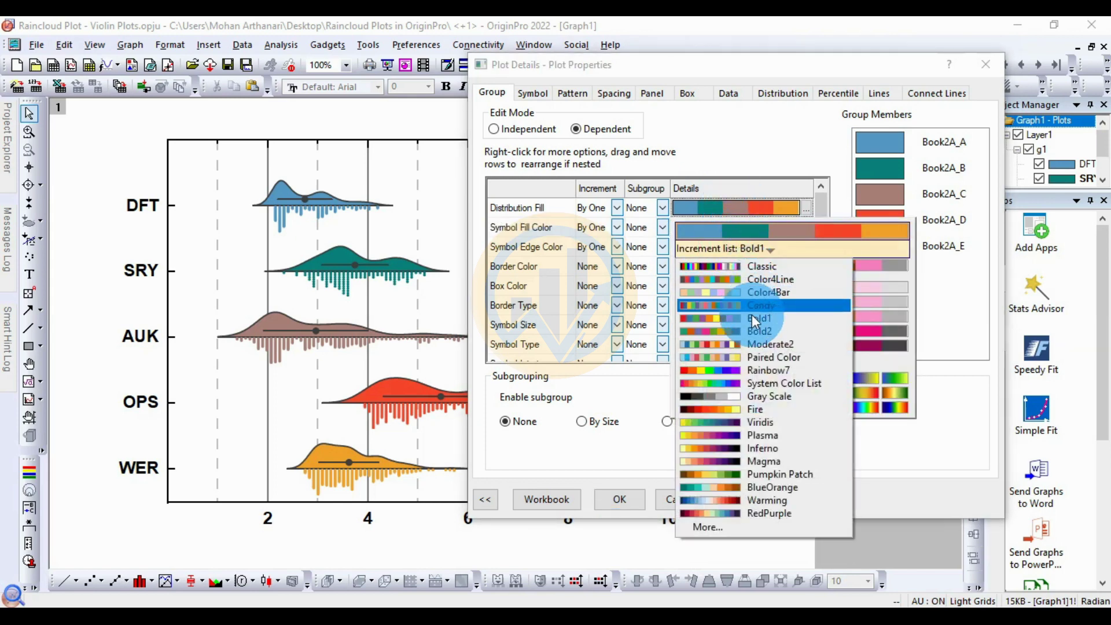
left_click(755, 318)
left_click(758, 265)
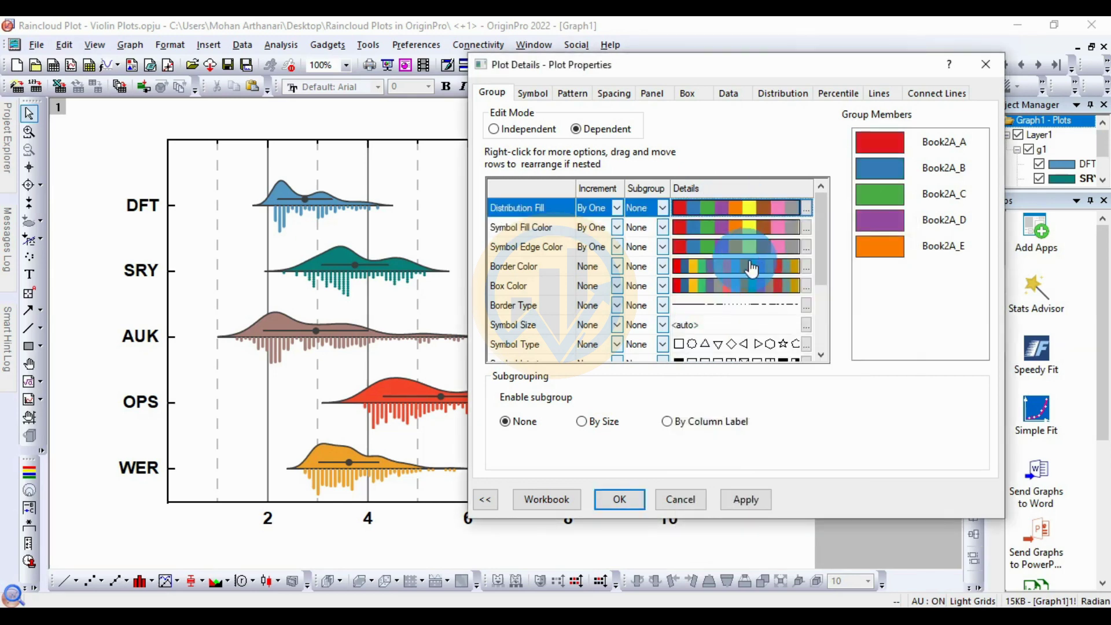
left_click(748, 499)
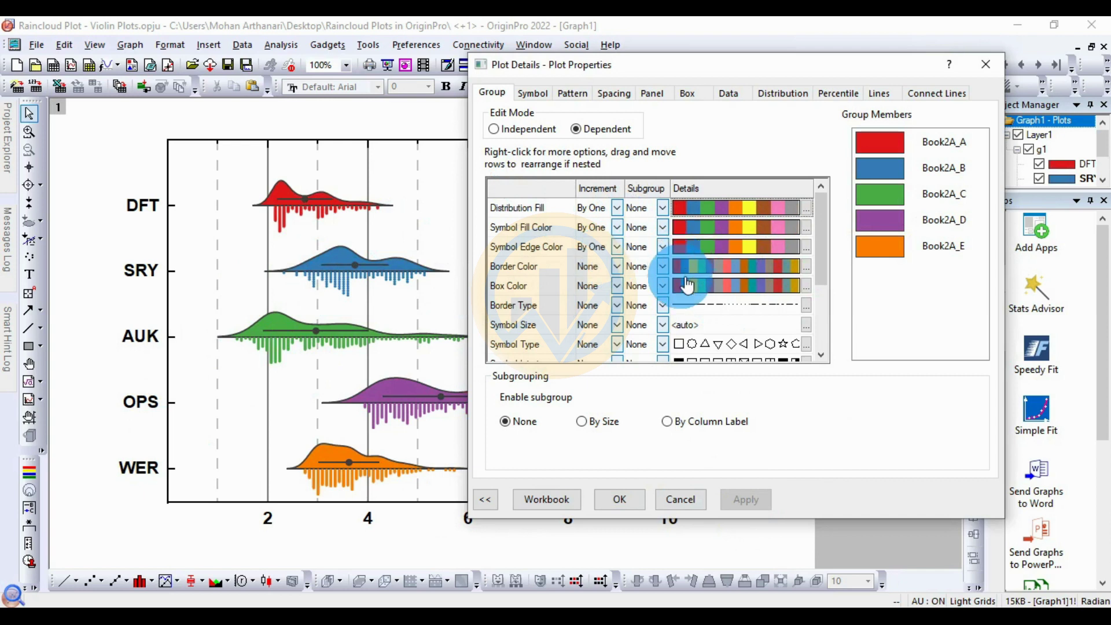
left_click(536, 95)
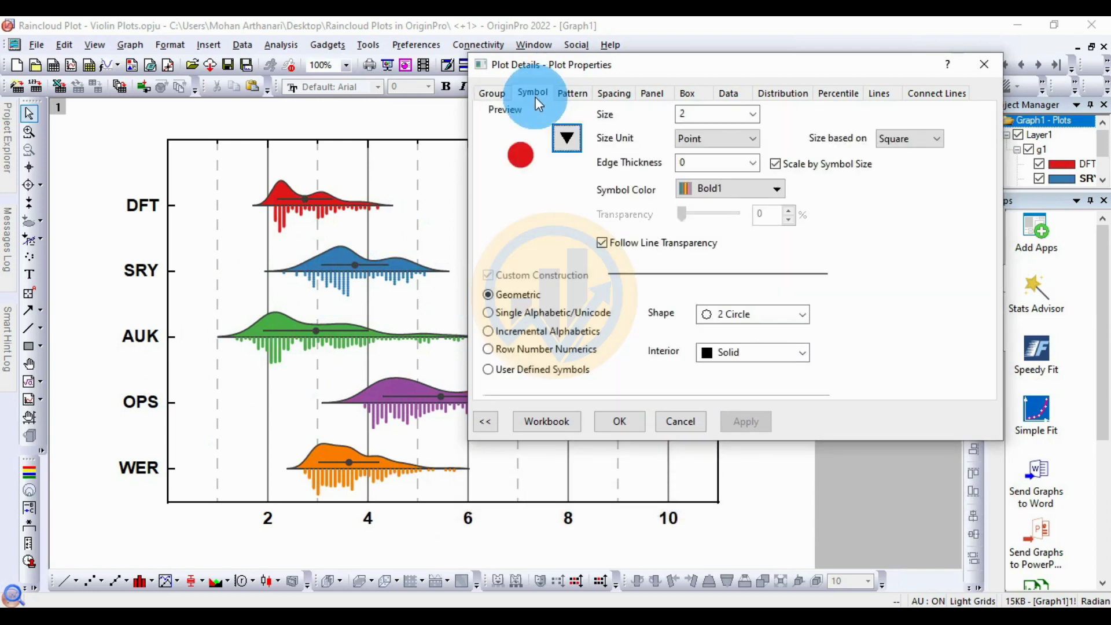
left_click(570, 145)
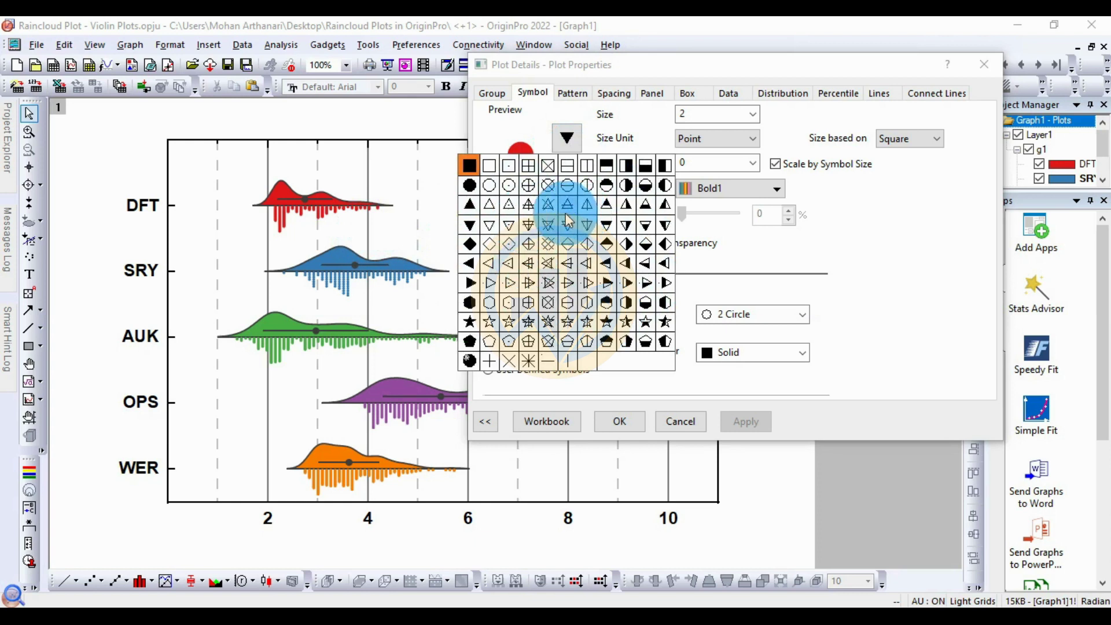
left_click(574, 138)
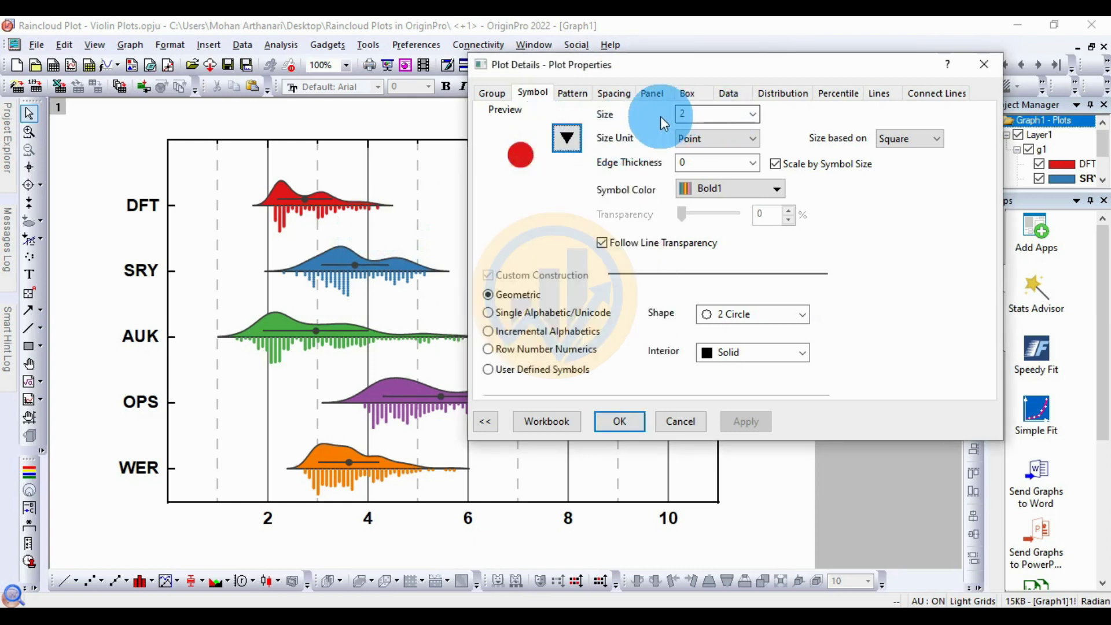
left_click(753, 114)
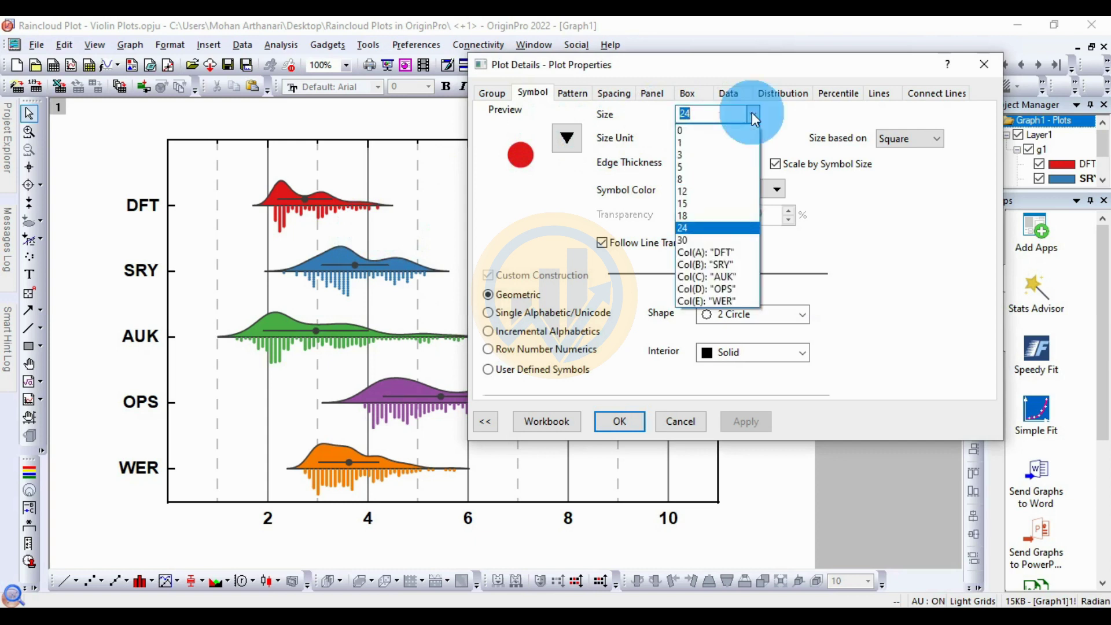
left_click(702, 154)
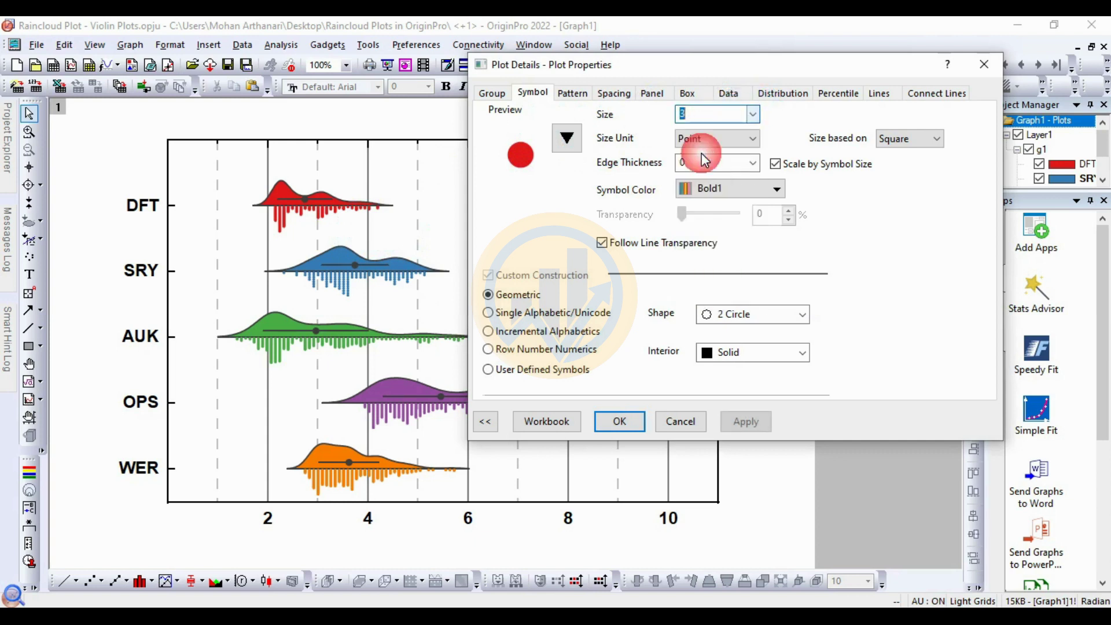
left_click(753, 422)
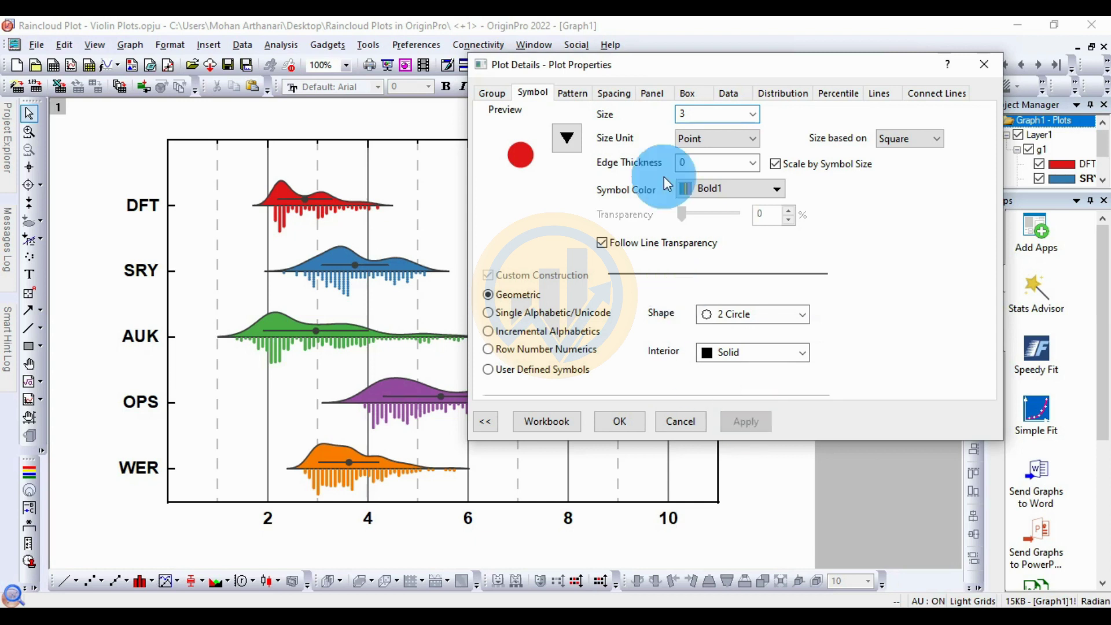
left_click(753, 115)
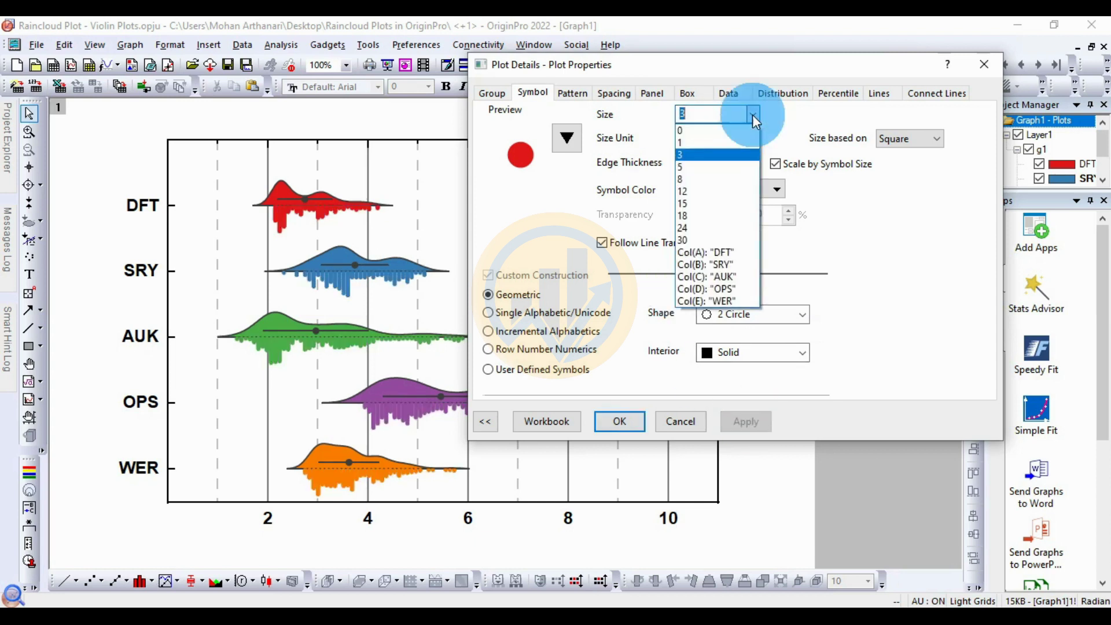
left_click(687, 163)
left_click(755, 422)
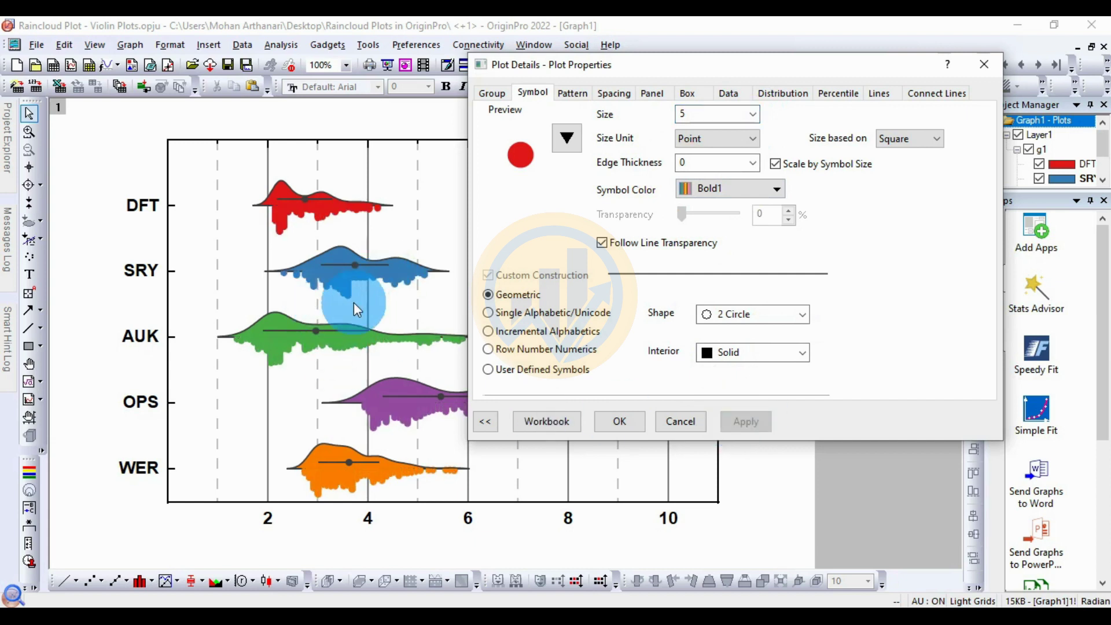
double_click(718, 114)
type("2")
left_click(752, 422)
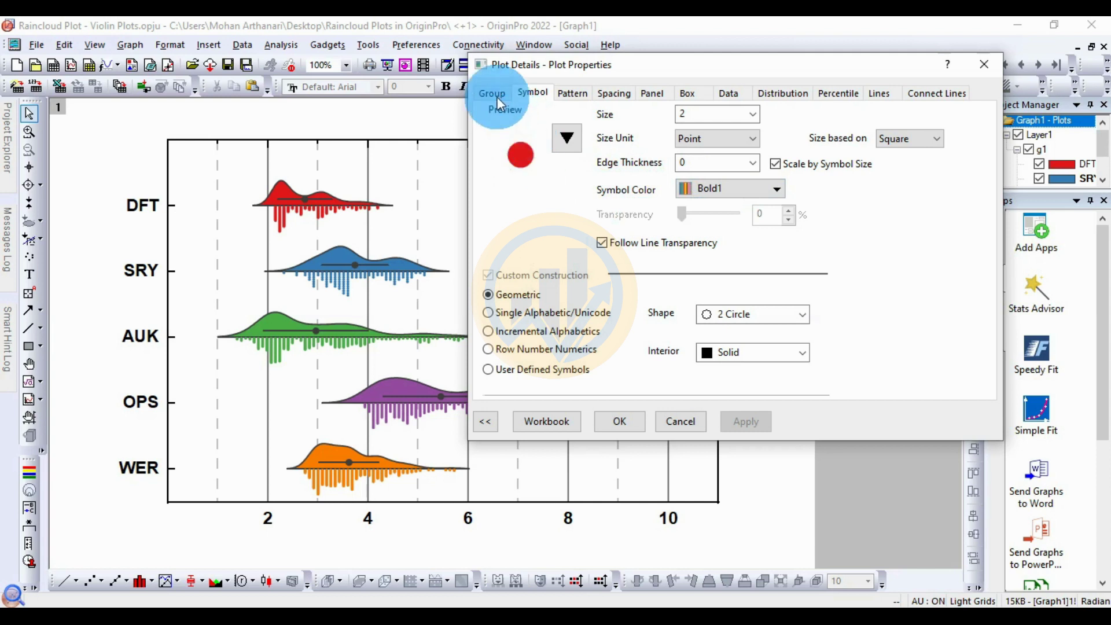
- Try symbol offsets of 5% and 45%, then reset the symbol offset to 0%
left_click(612, 94)
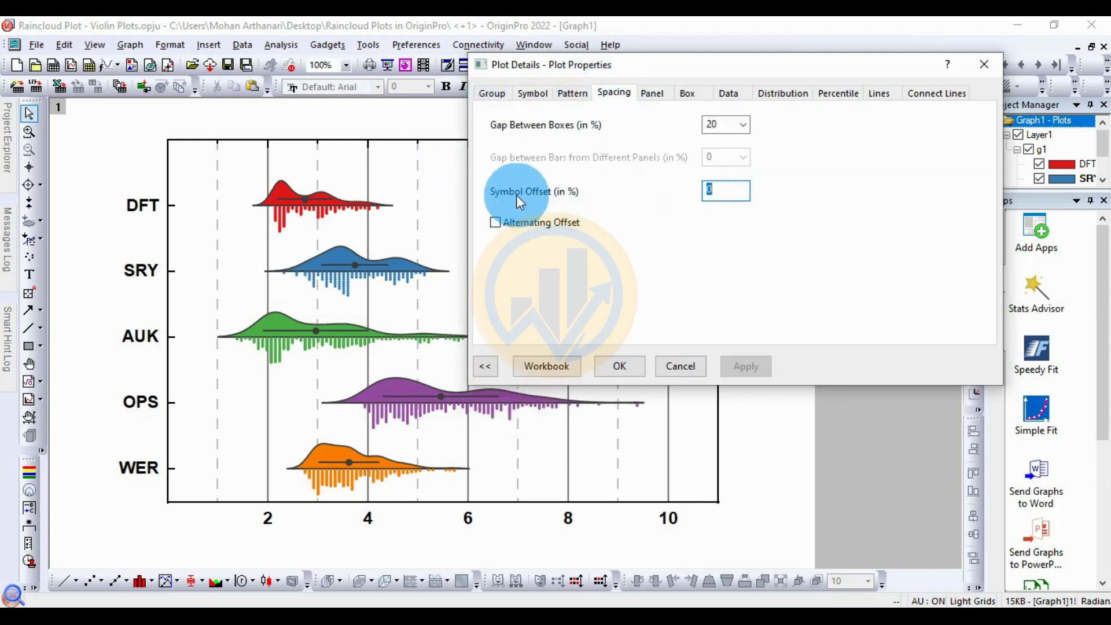
left_click(736, 199)
key("BackSpace")
type("5")
left_click(751, 372)
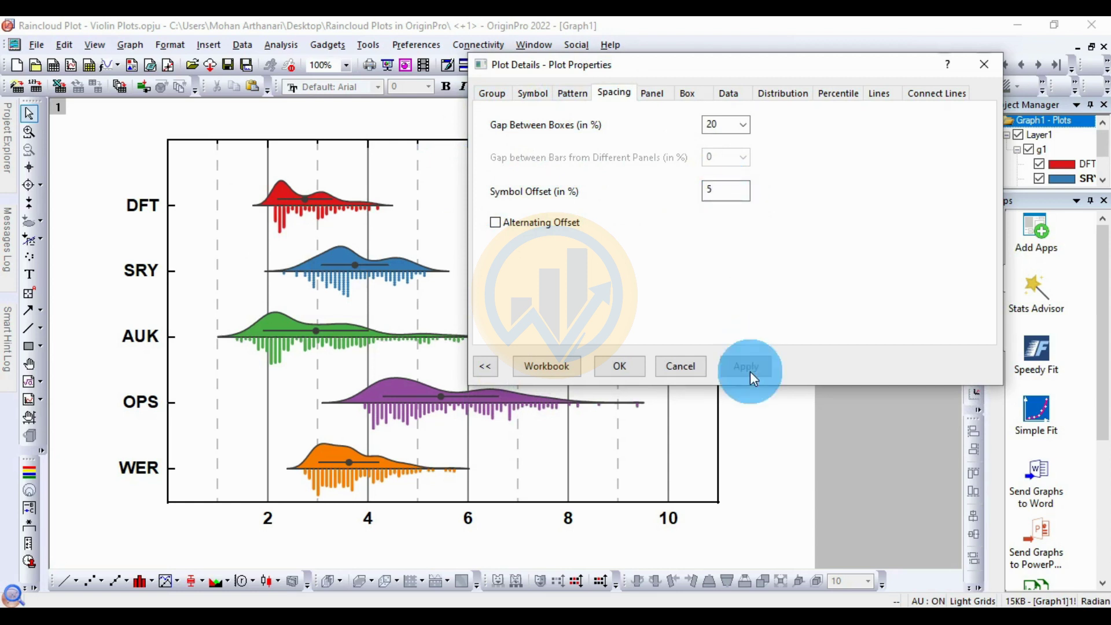
double_click(748, 195)
type("45")
left_click(747, 368)
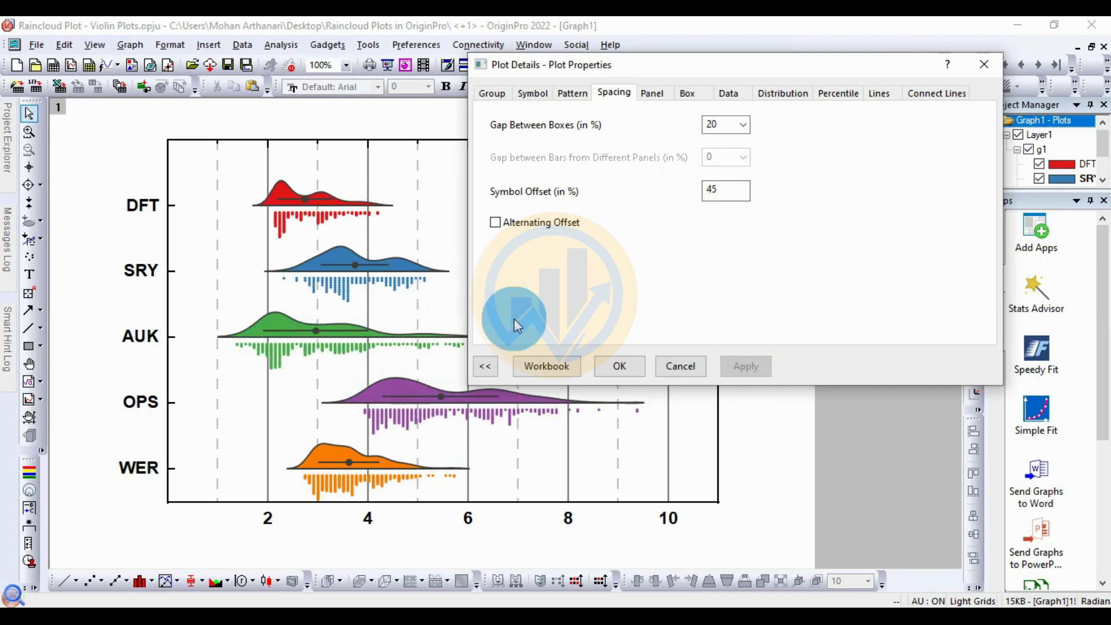
left_click_drag(719, 189, 687, 192)
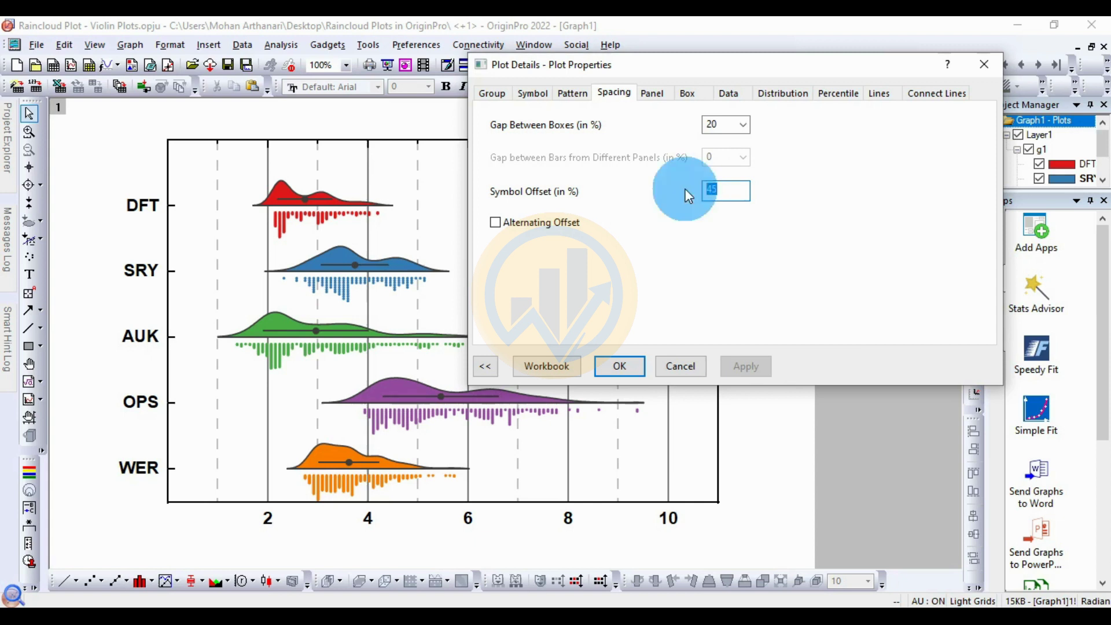
type("0")
left_click(750, 368)
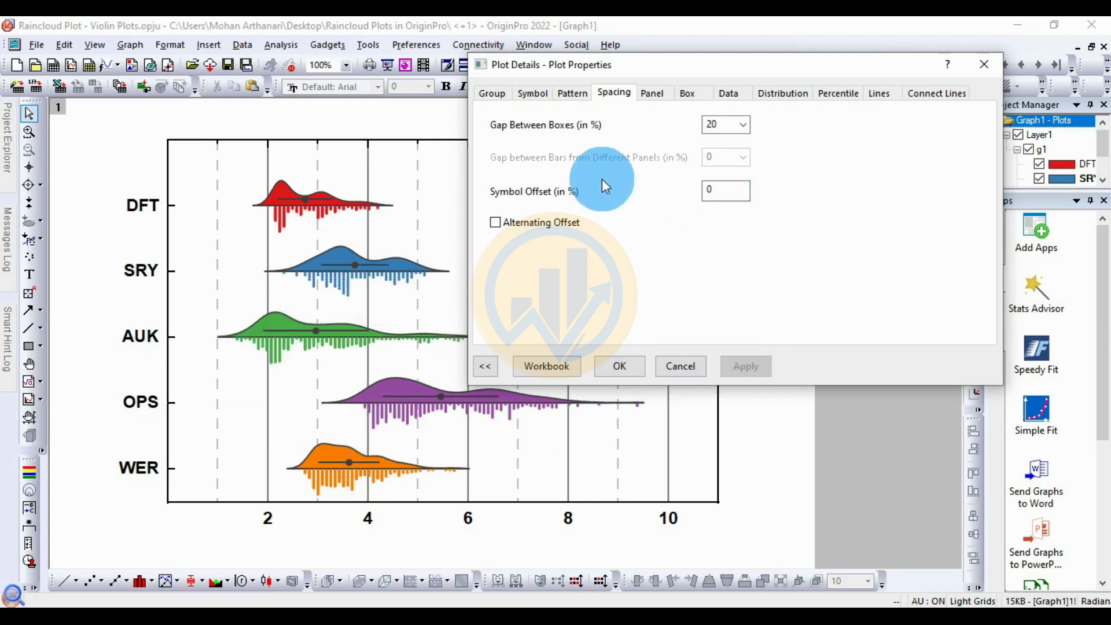
- Try a 50% gap between boxes, then set the gap back to 20%
left_click(745, 123)
left_click(709, 215)
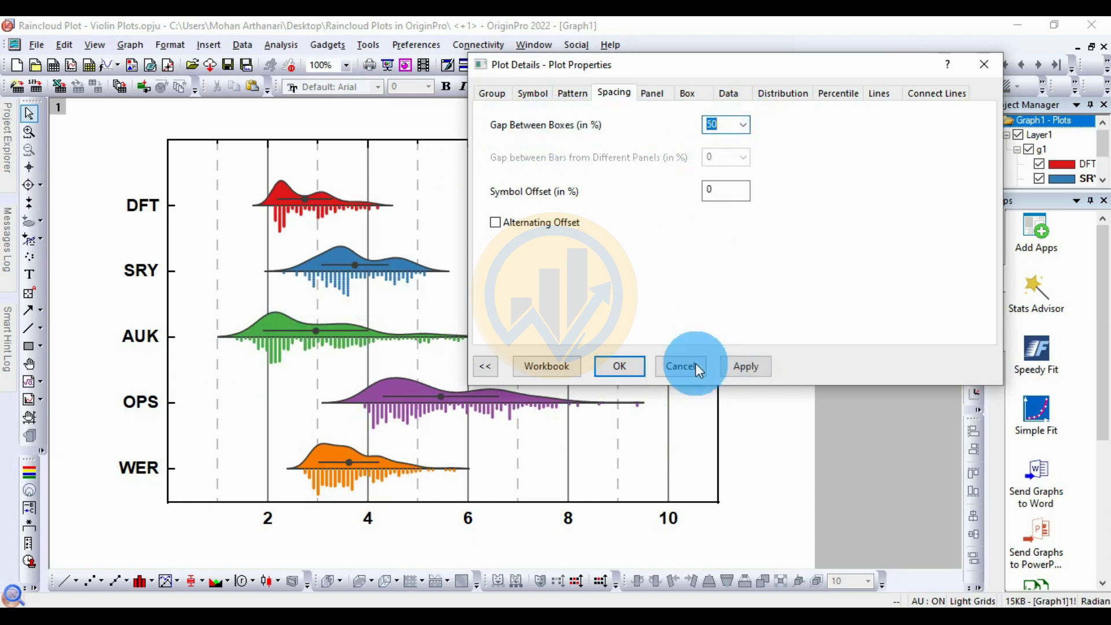
left_click(732, 367)
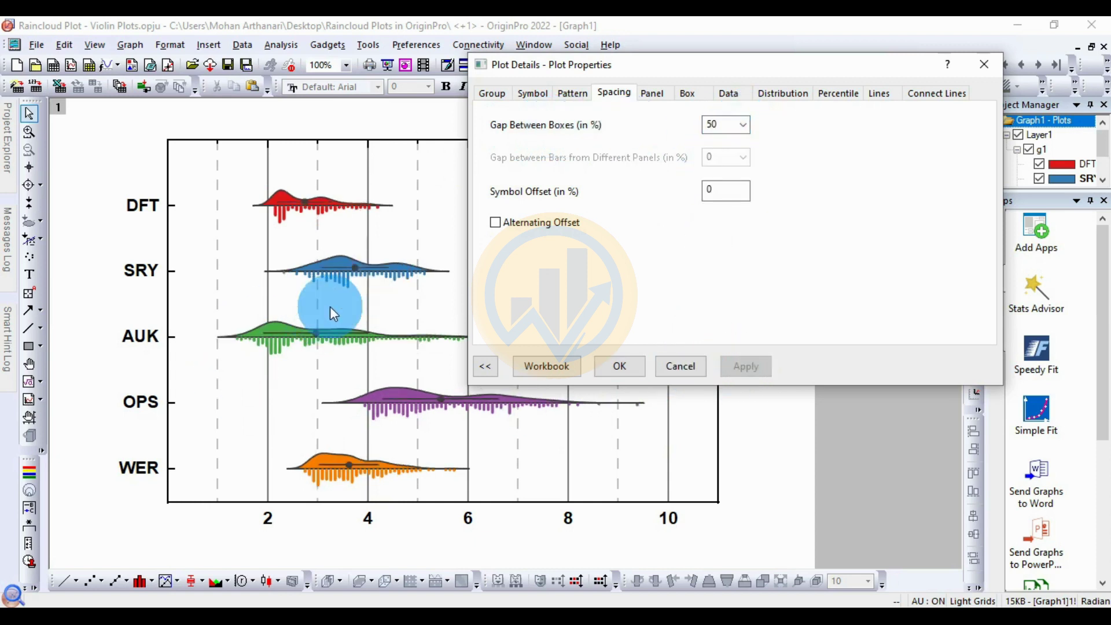
left_click(744, 125)
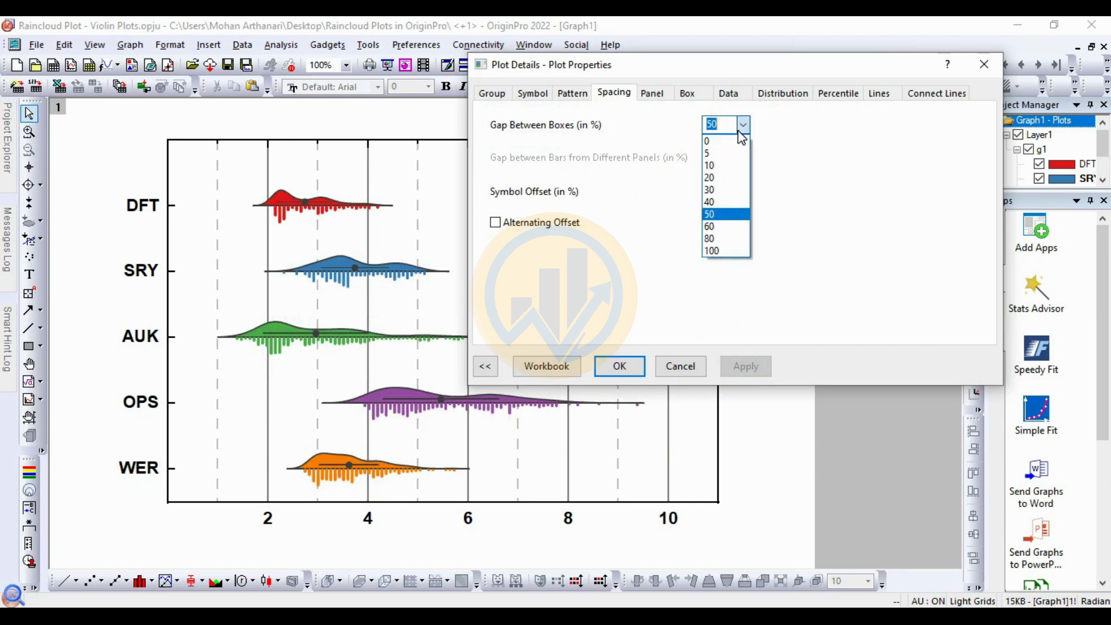
left_click(714, 172)
left_click(755, 368)
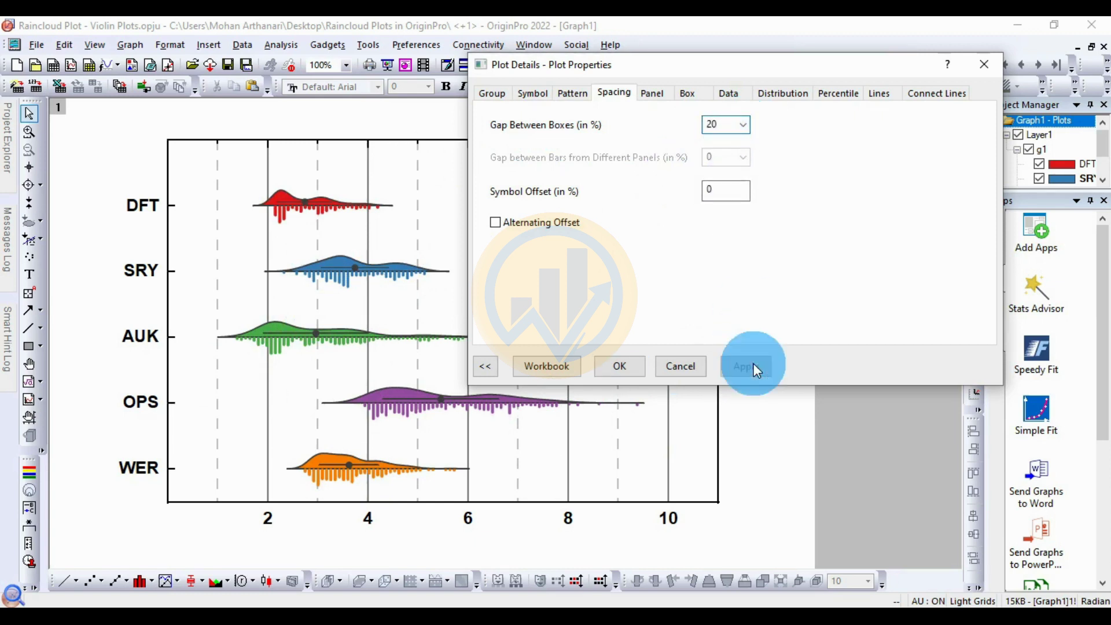
left_click(653, 93)
- Preview the Bar and Data box types on the raincloud plot
left_click(689, 94)
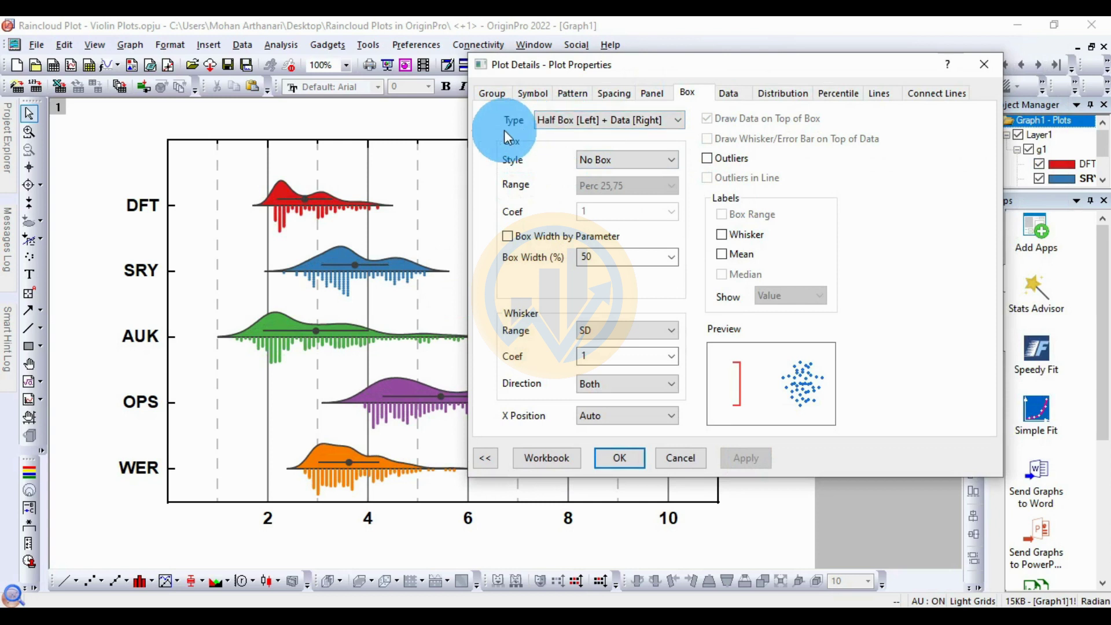
left_click(576, 123)
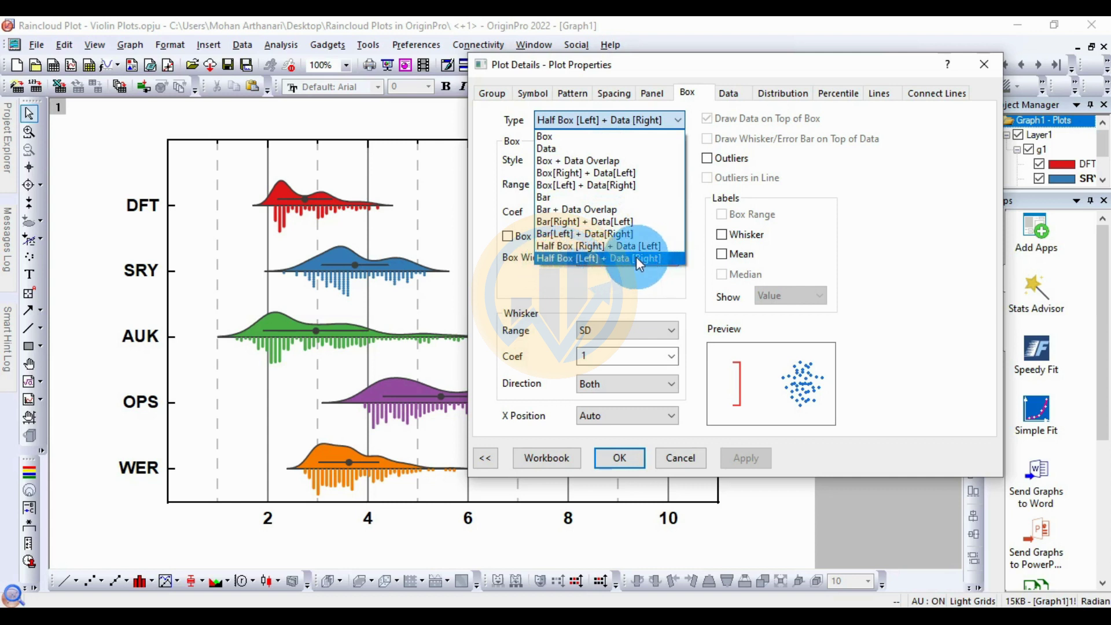
left_click(562, 197)
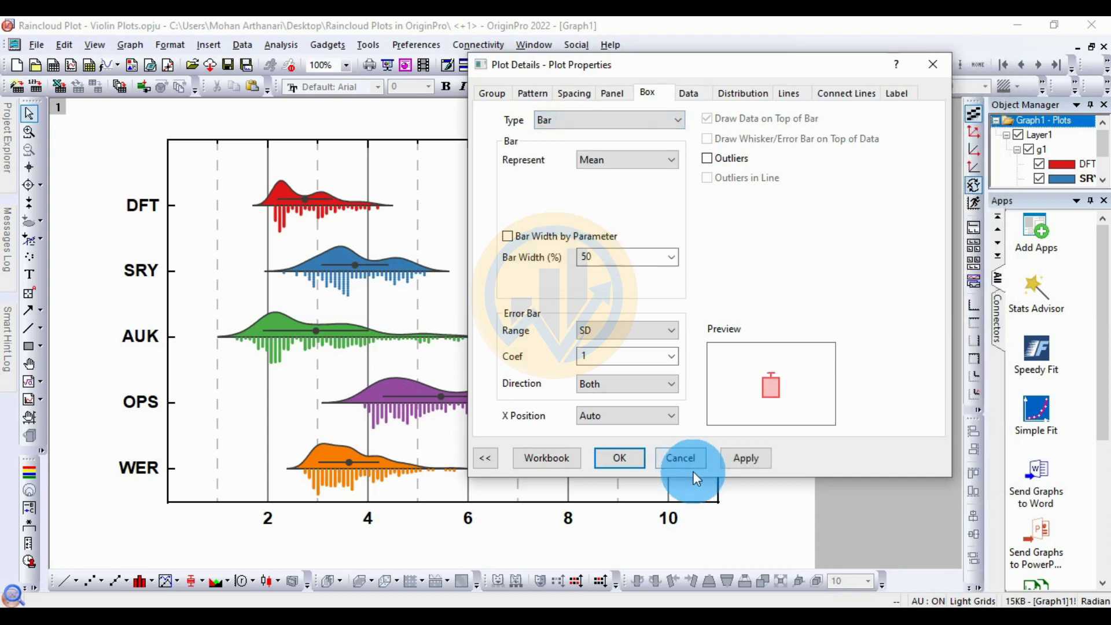
left_click(741, 454)
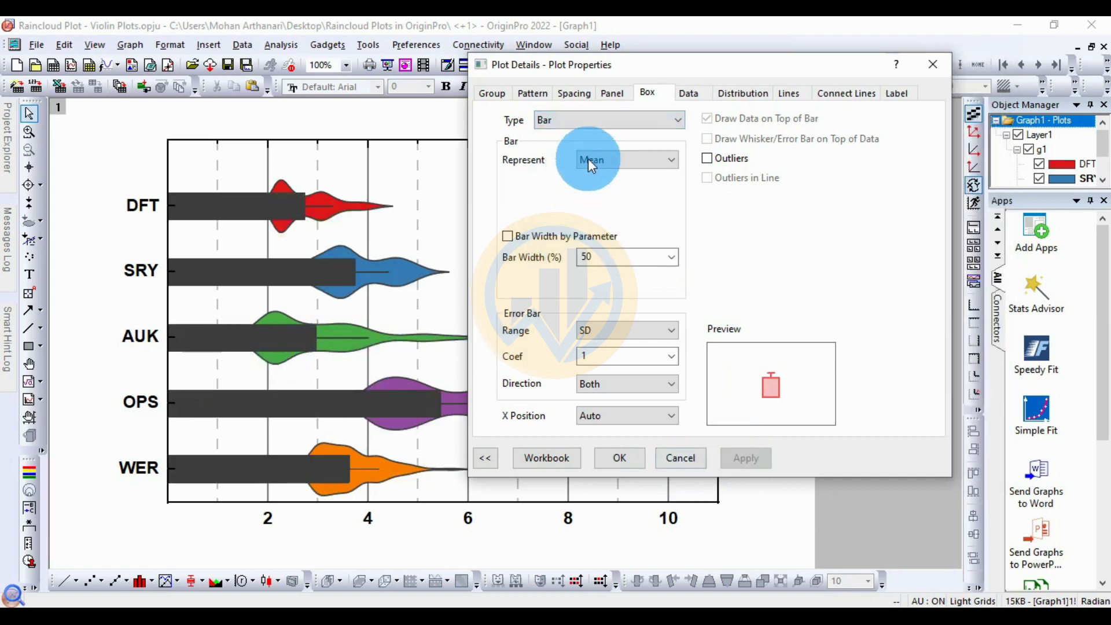
left_click(605, 121)
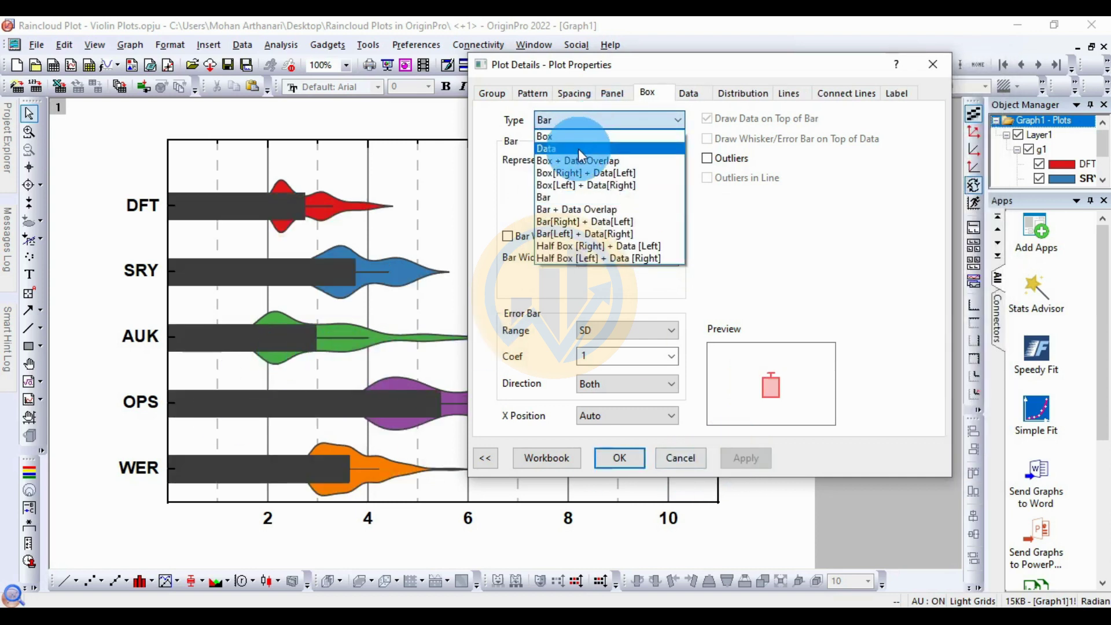
left_click(578, 148)
left_click(750, 459)
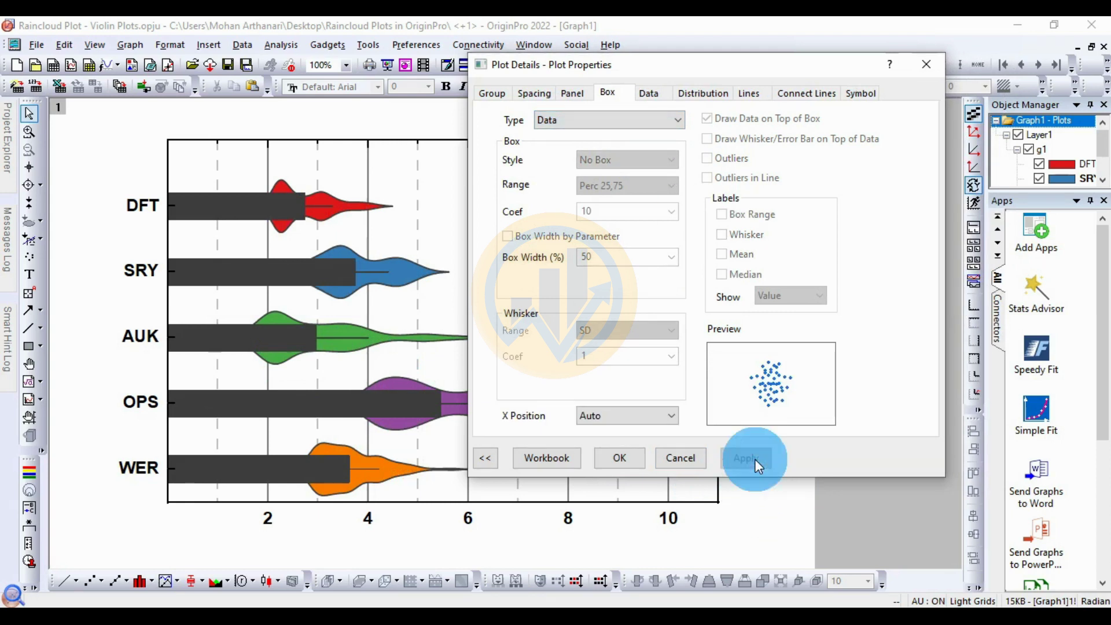
- Try Box[Right] + Data[Left], then settle on Half Box [Left] + Data [Right]
left_click(600, 123)
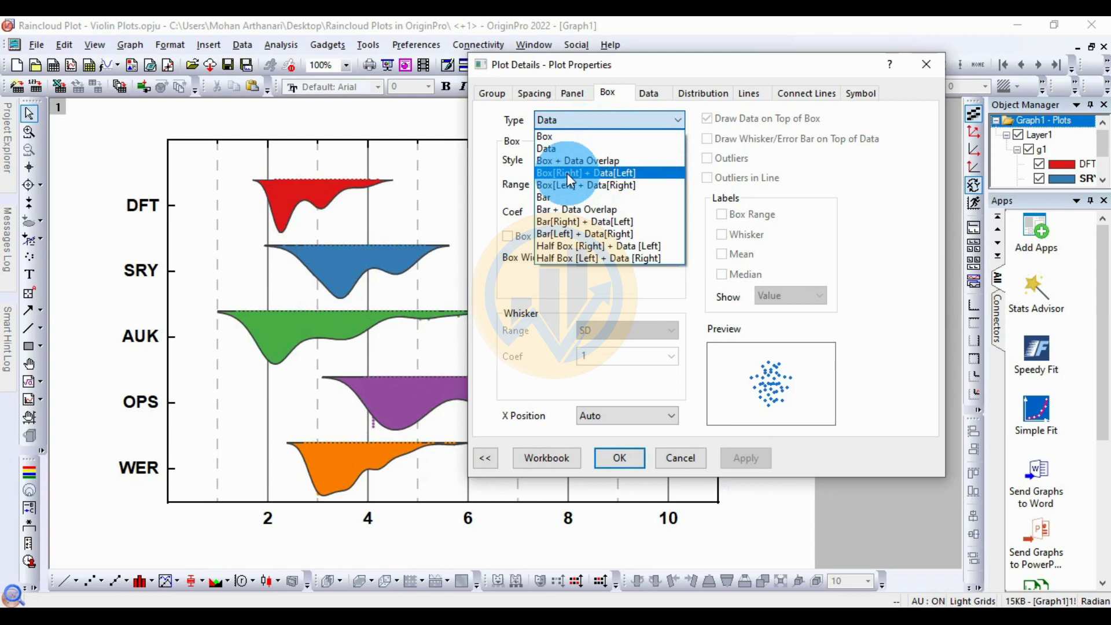
left_click(600, 173)
left_click(747, 461)
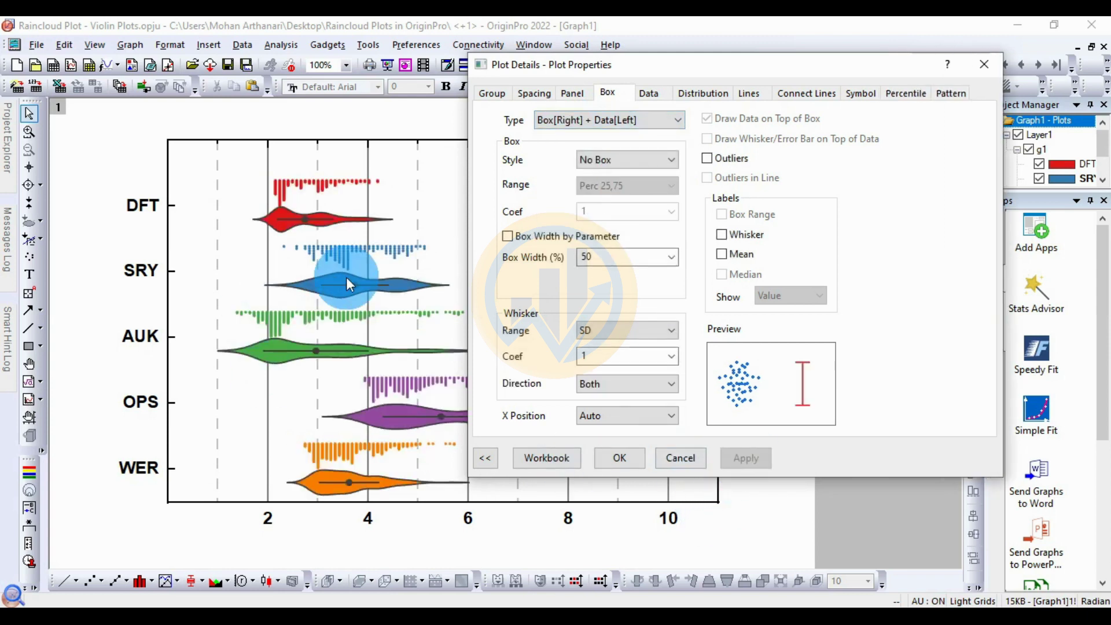
left_click(630, 127)
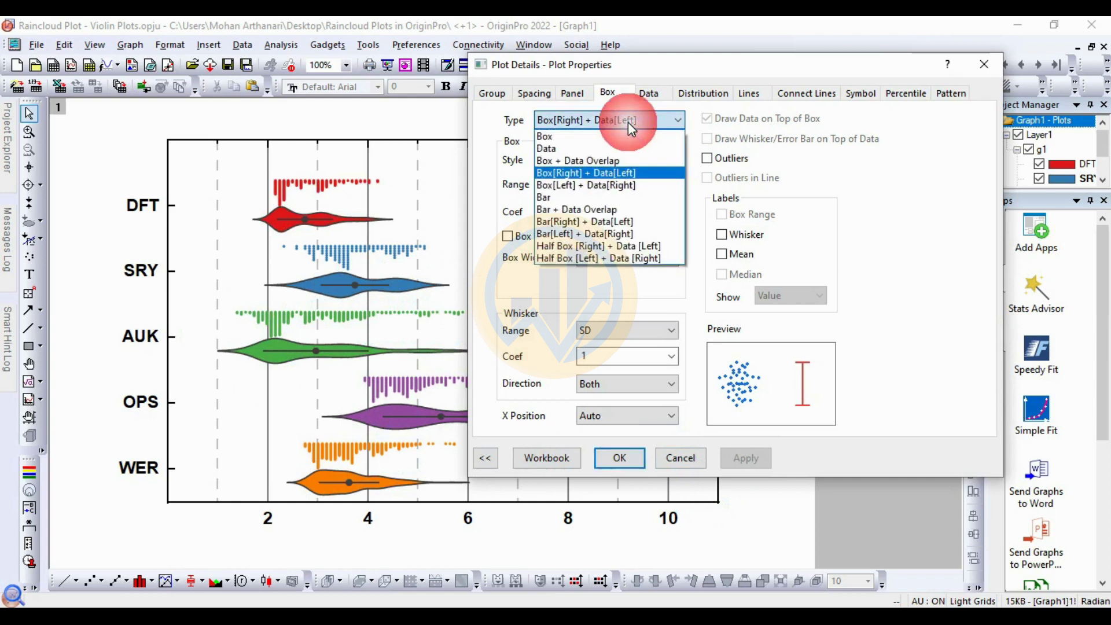
left_click(582, 258)
left_click(755, 456)
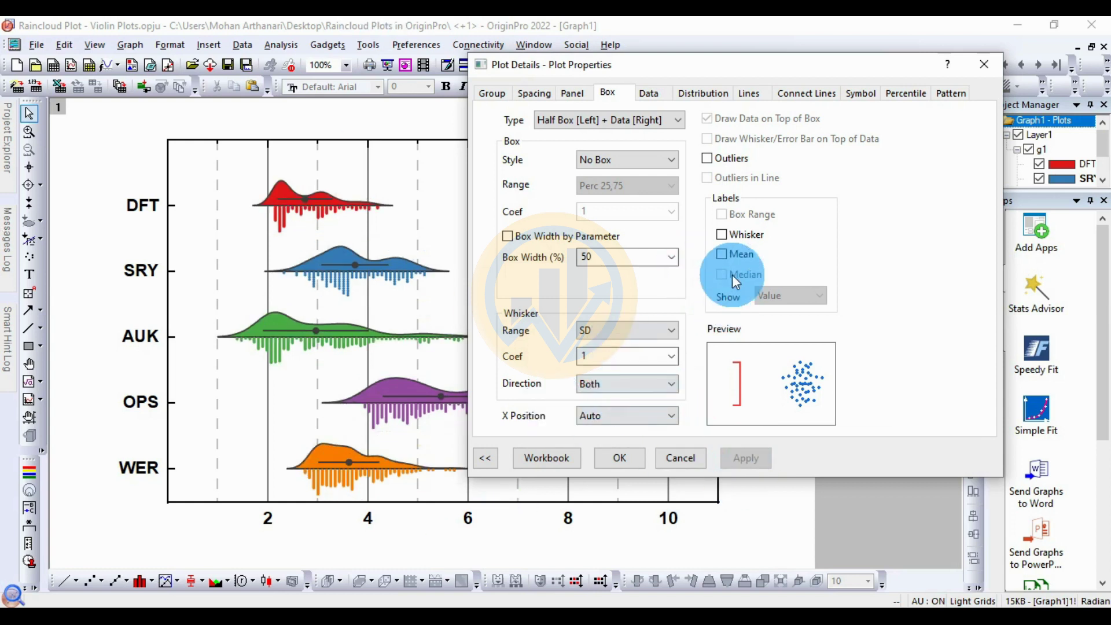
- Label each raincloud with its mean value, adding then removing whisker end labels
left_click(721, 234)
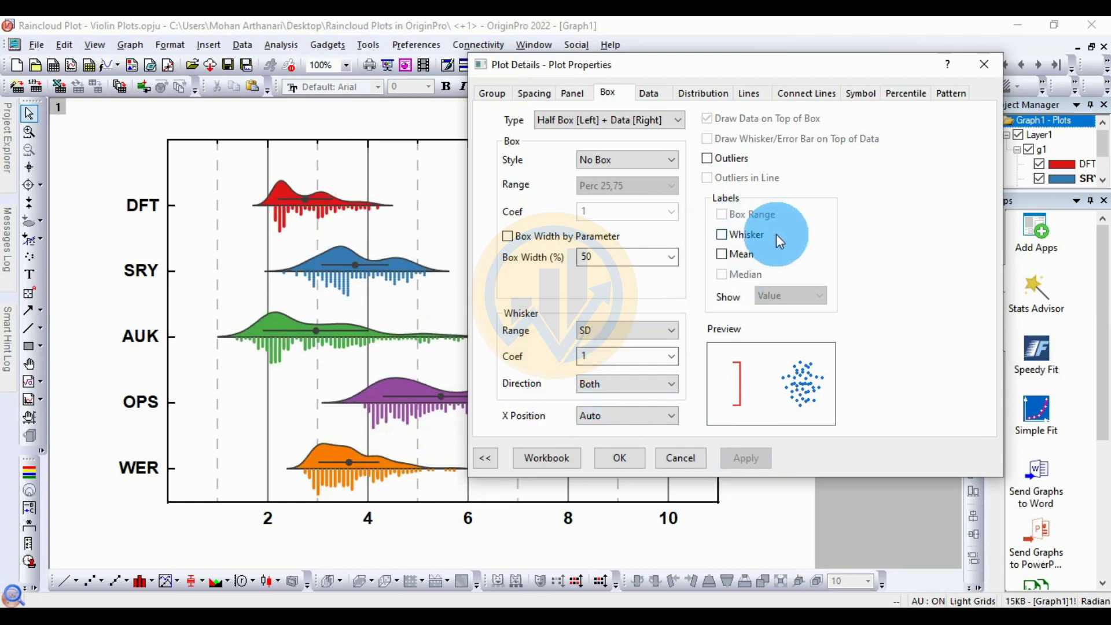
left_click(727, 255)
left_click(762, 454)
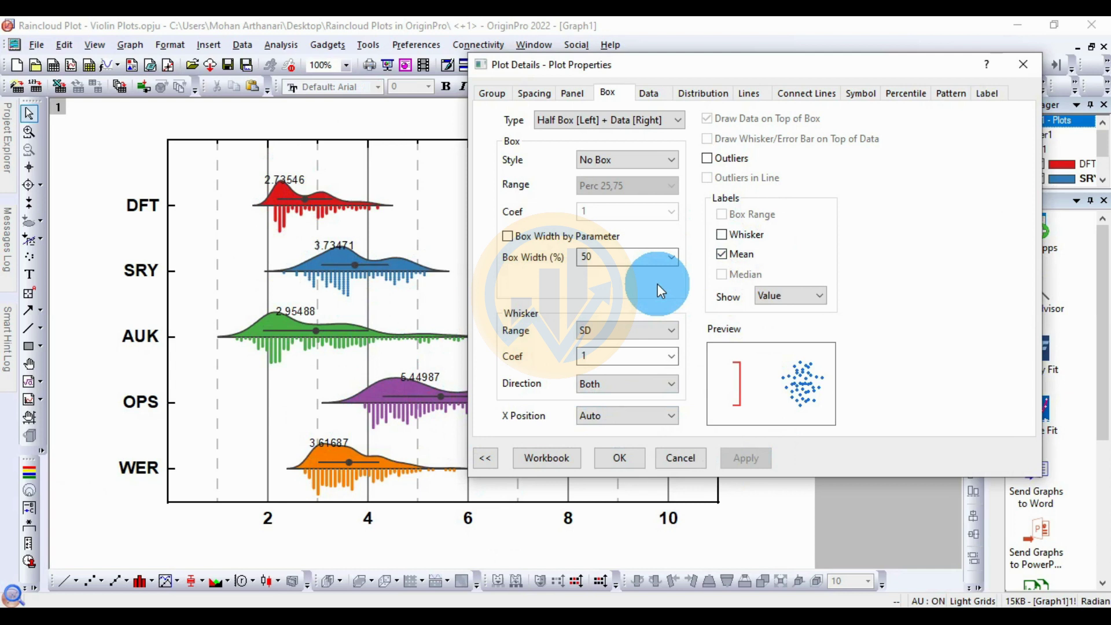
left_click(724, 236)
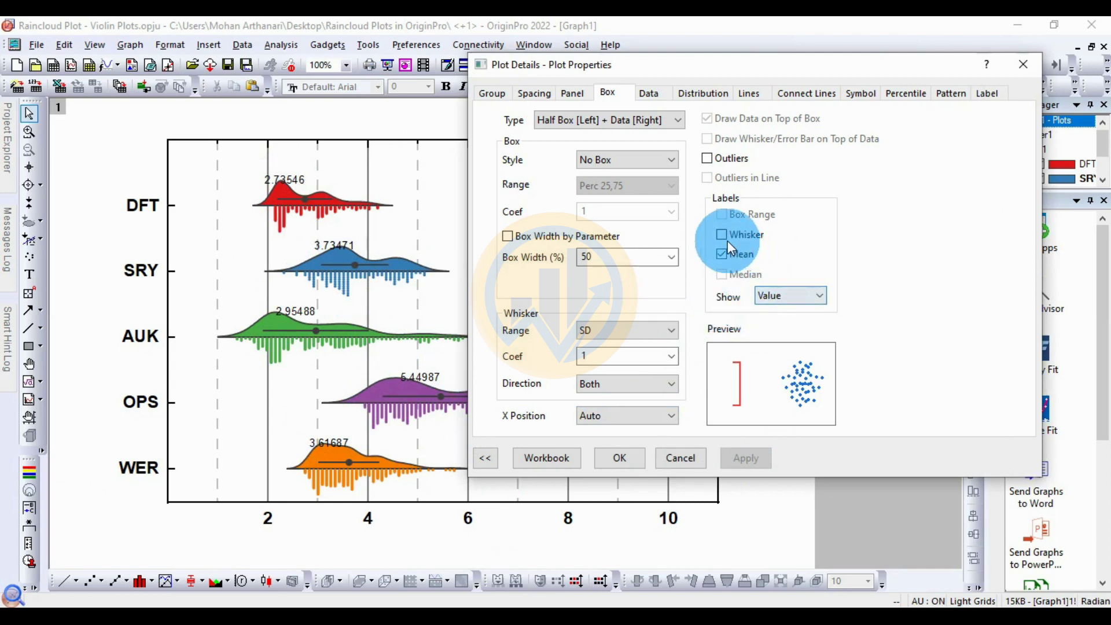
left_click(757, 461)
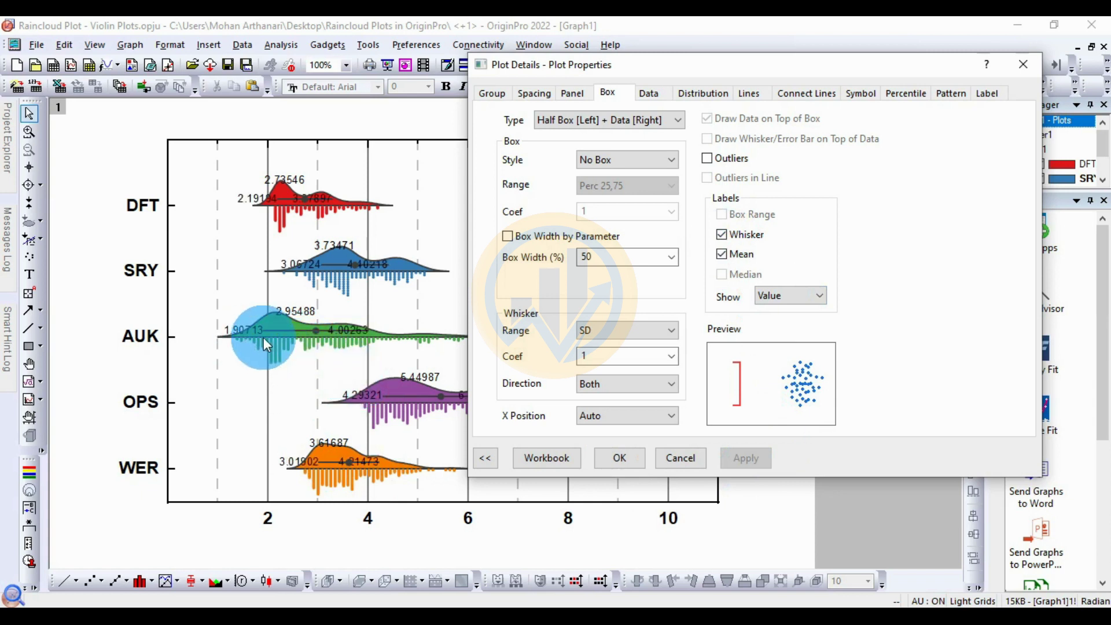
left_click(723, 235)
left_click(747, 458)
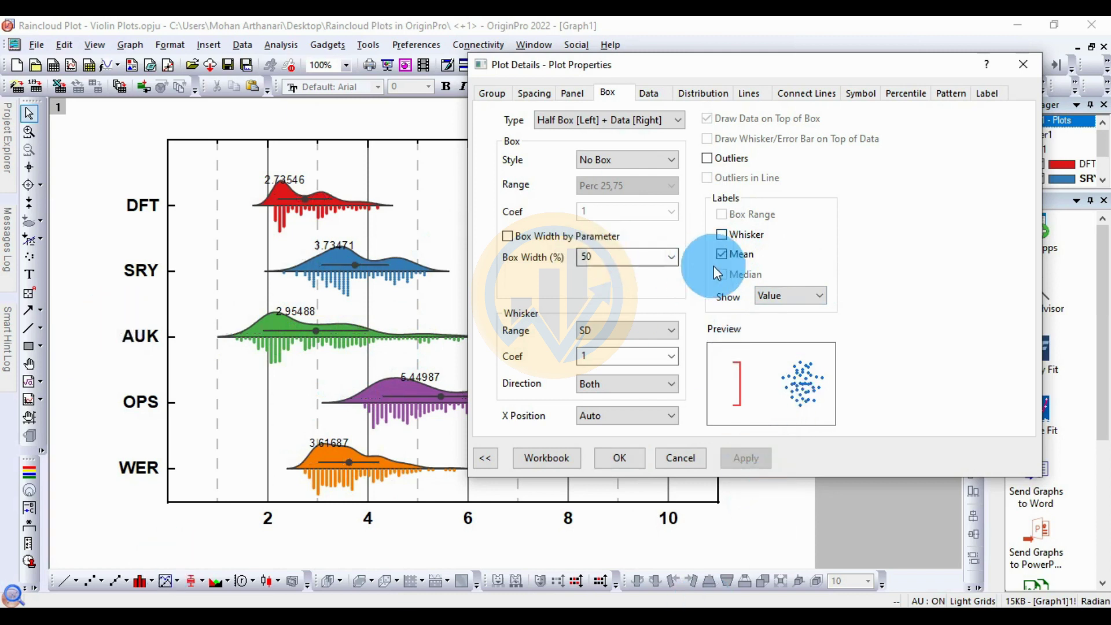
left_click(614, 334)
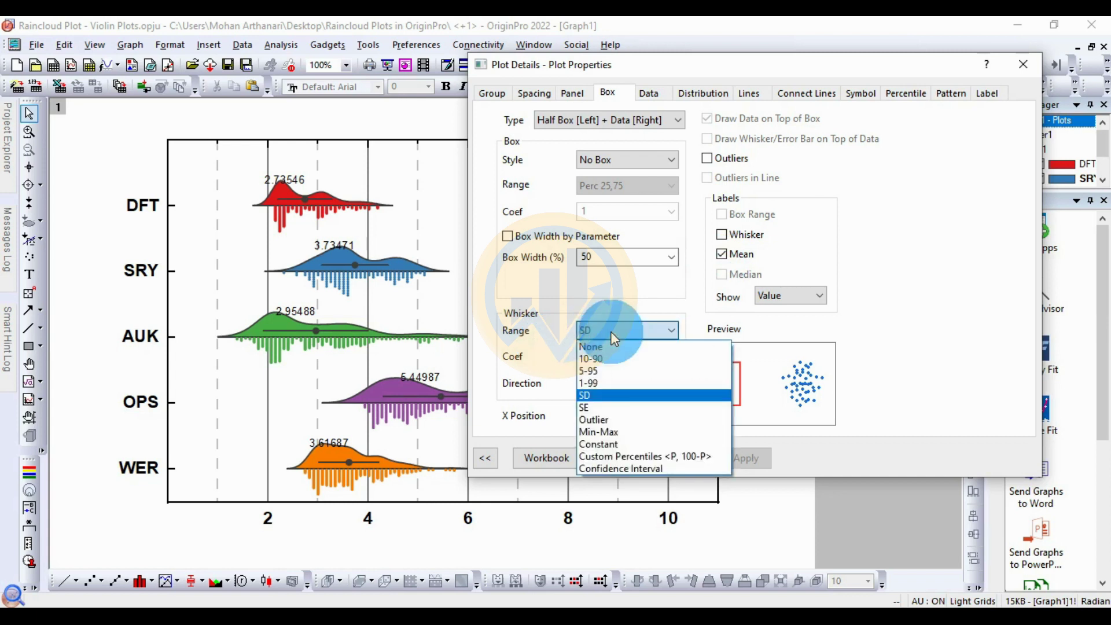
left_click(595, 406)
left_click(752, 457)
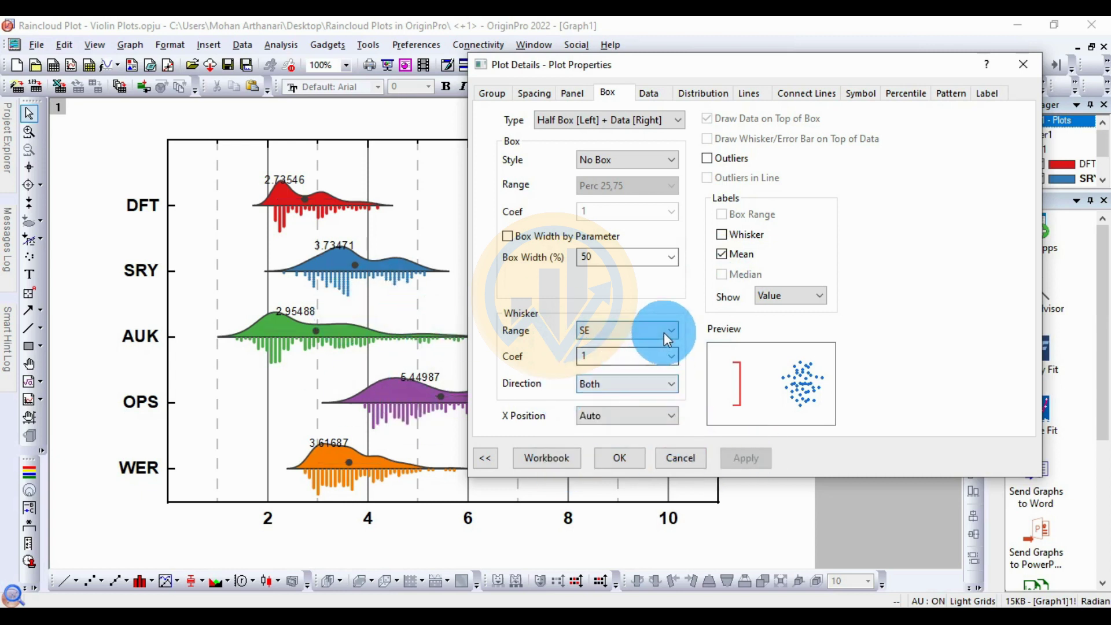
left_click(665, 332)
left_click(613, 394)
left_click(749, 463)
left_click(672, 362)
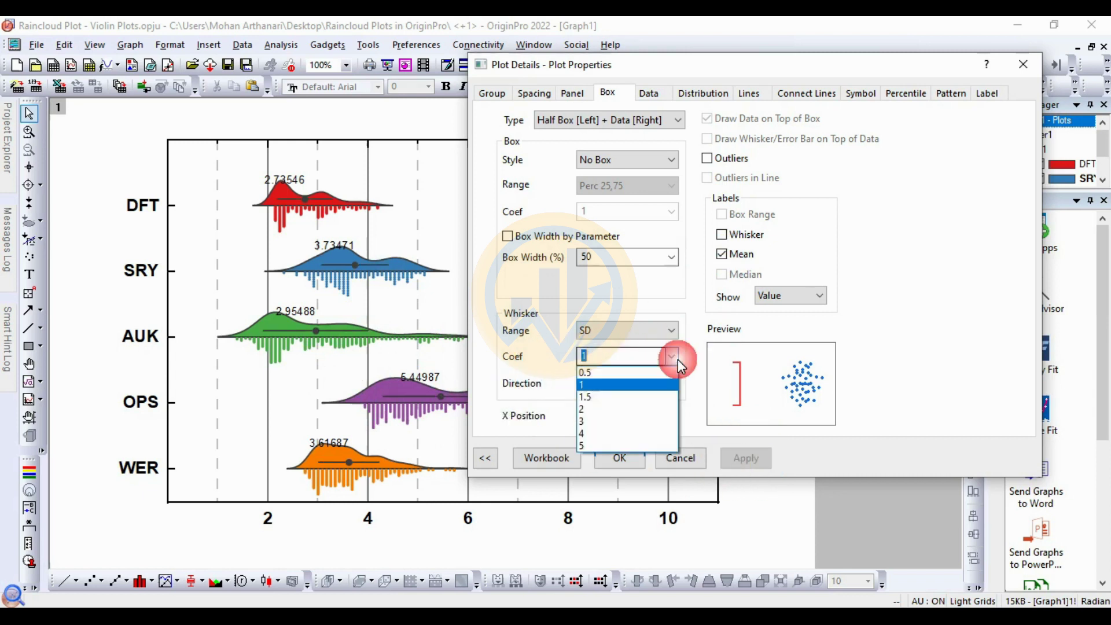
left_click(609, 400)
left_click(760, 462)
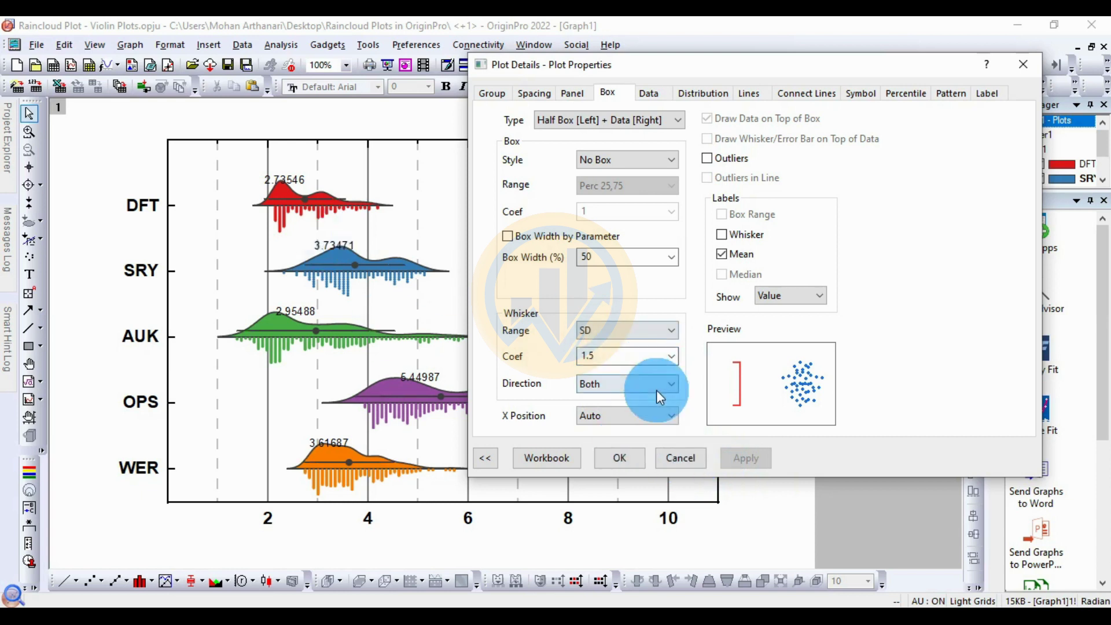
left_click(672, 355)
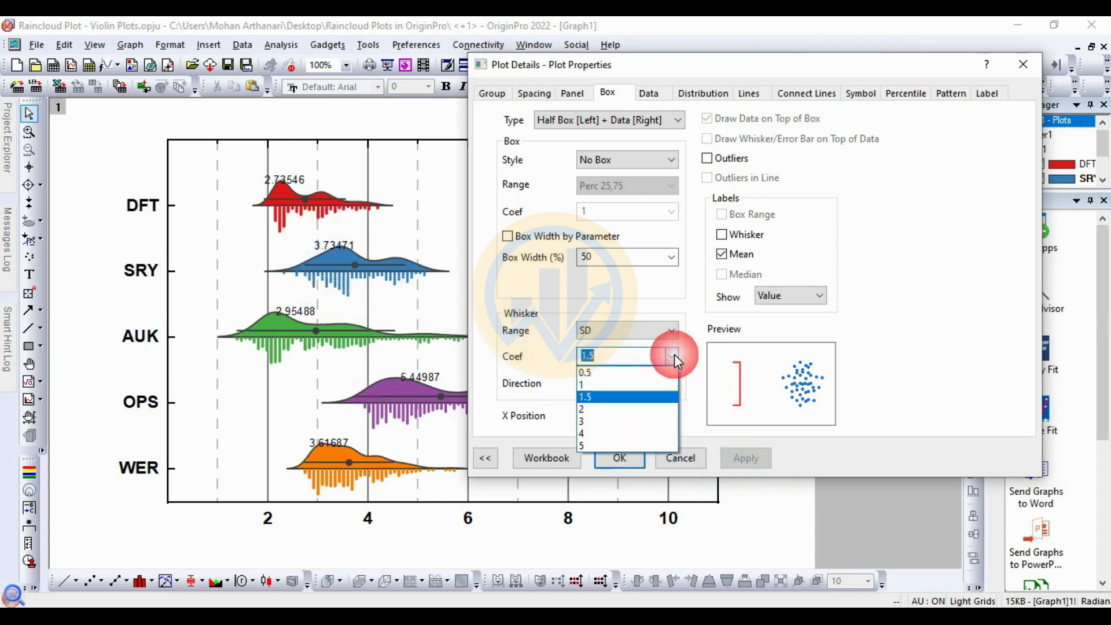
left_click(615, 411)
left_click(745, 458)
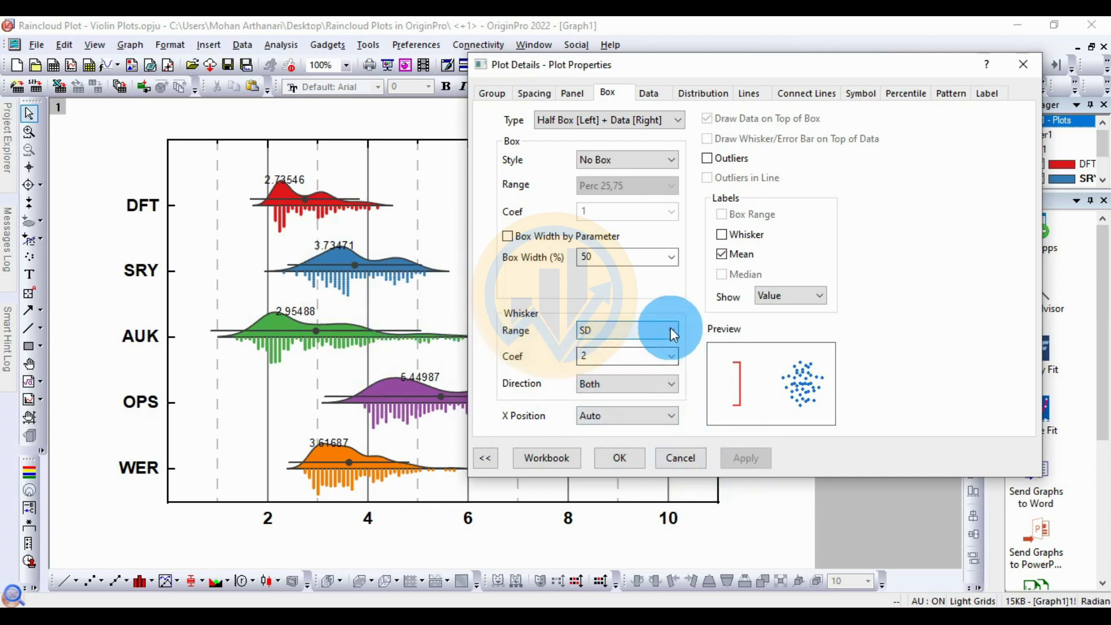
left_click(672, 356)
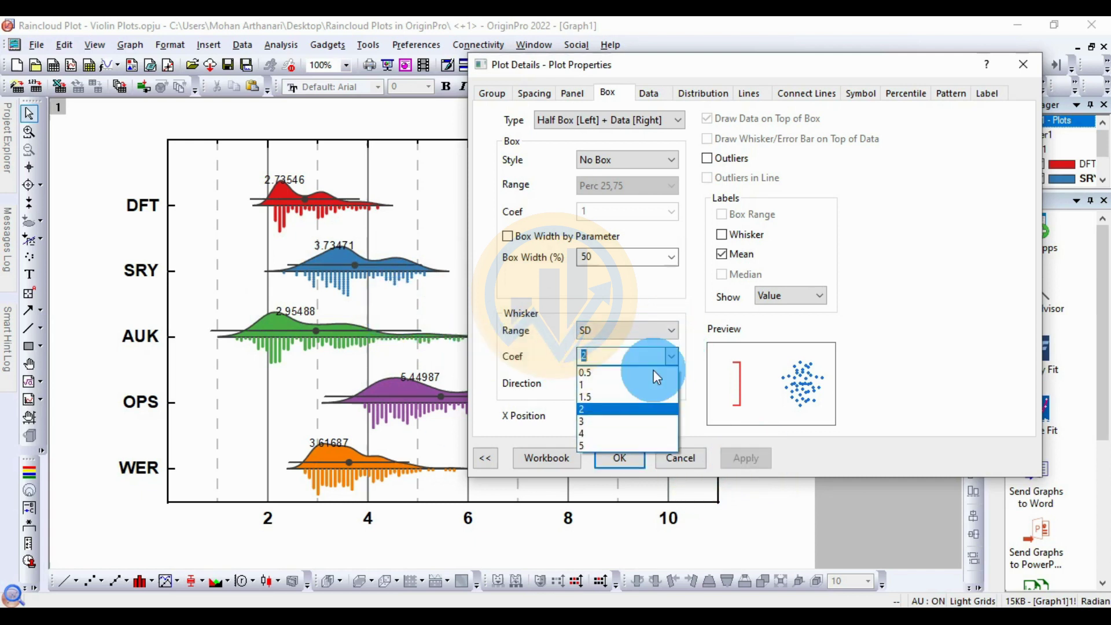
left_click(614, 396)
left_click(745, 458)
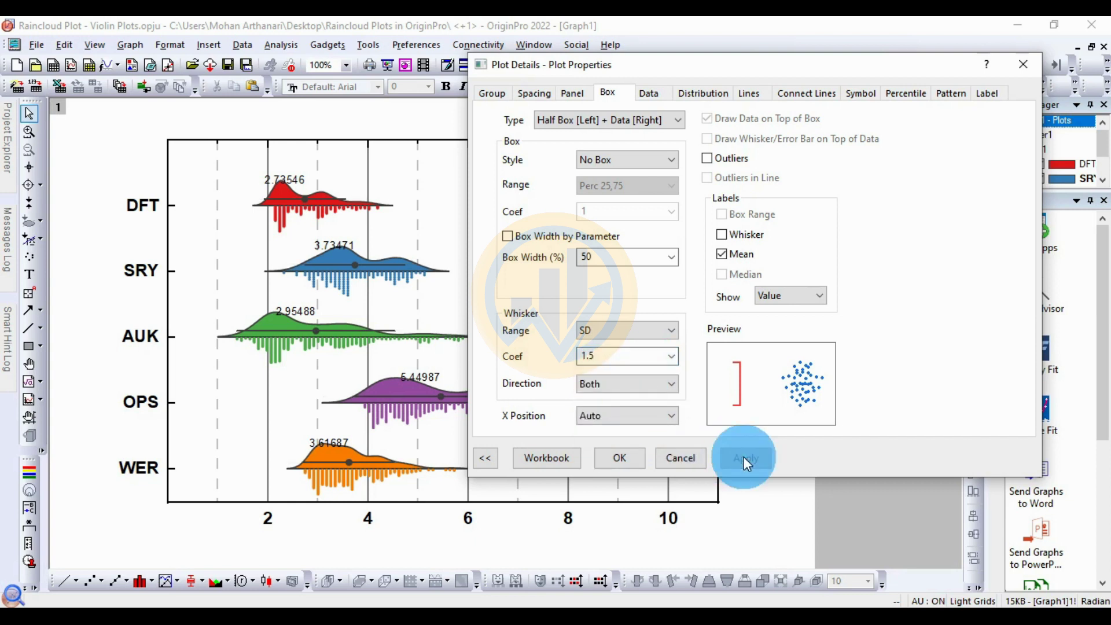
left_click(672, 356)
left_click(617, 388)
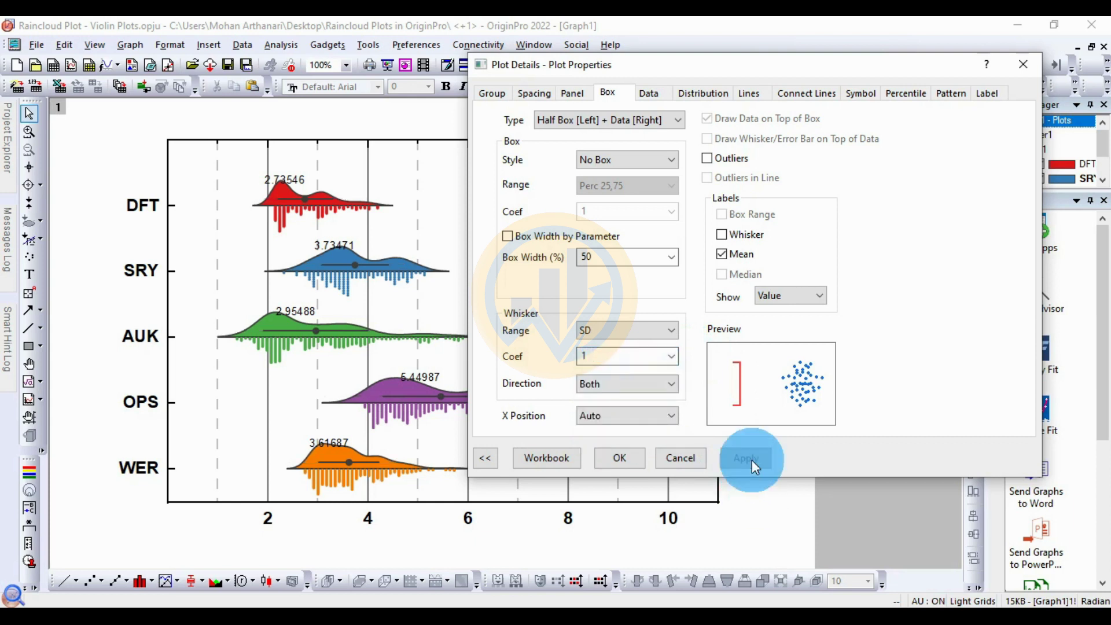
left_click(665, 384)
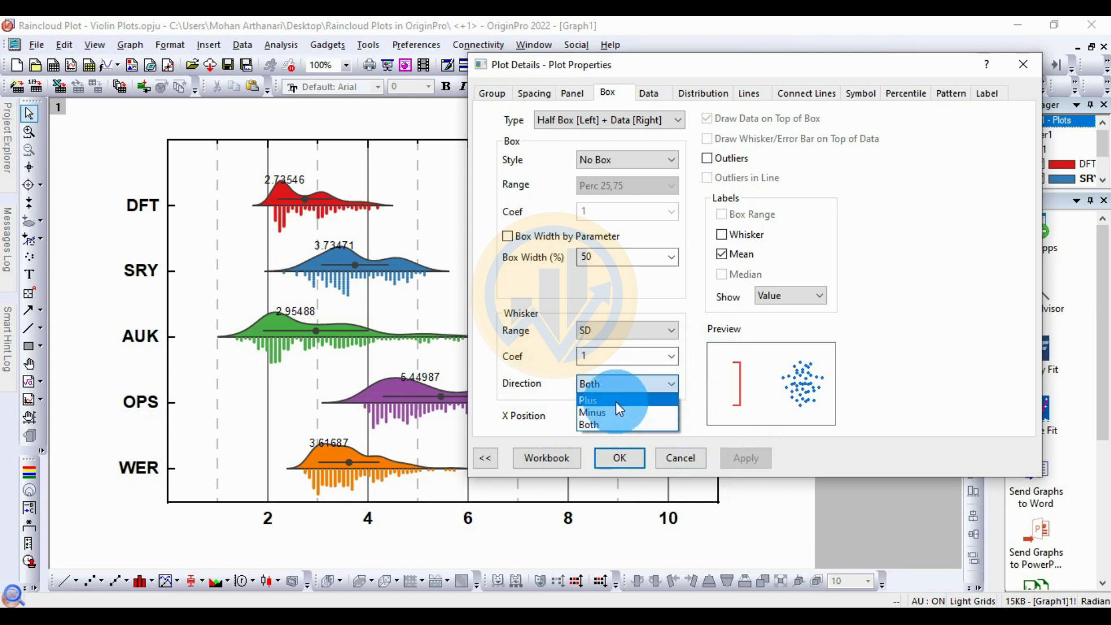
left_click(700, 417)
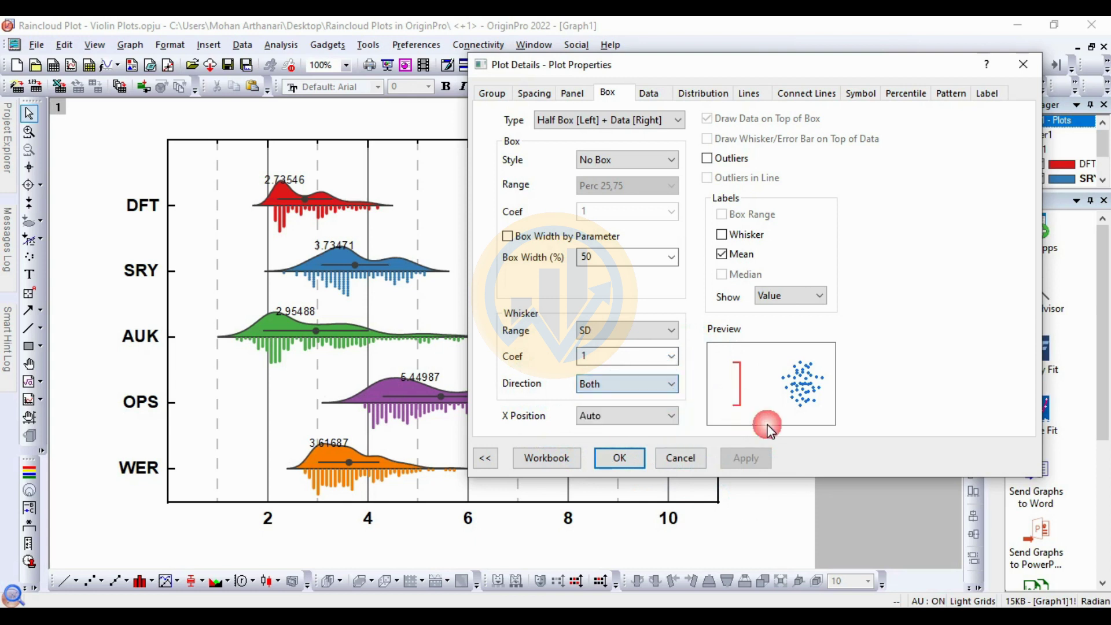
- Preview the rain dots arranged as Jitter, Swarm, Centered and Square
left_click(655, 98)
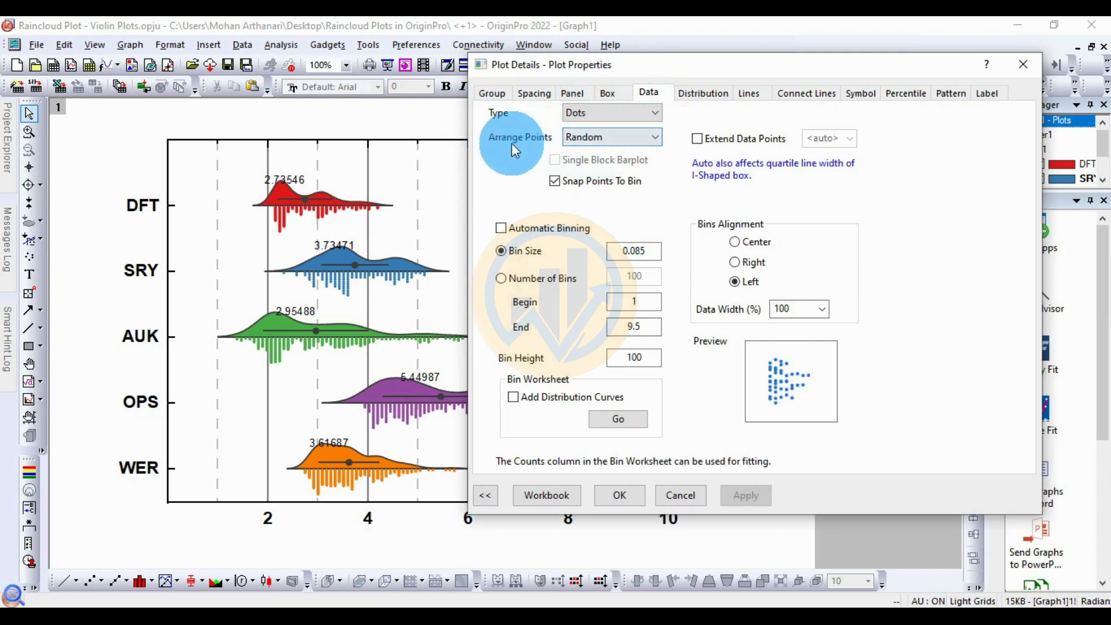
left_click(629, 139)
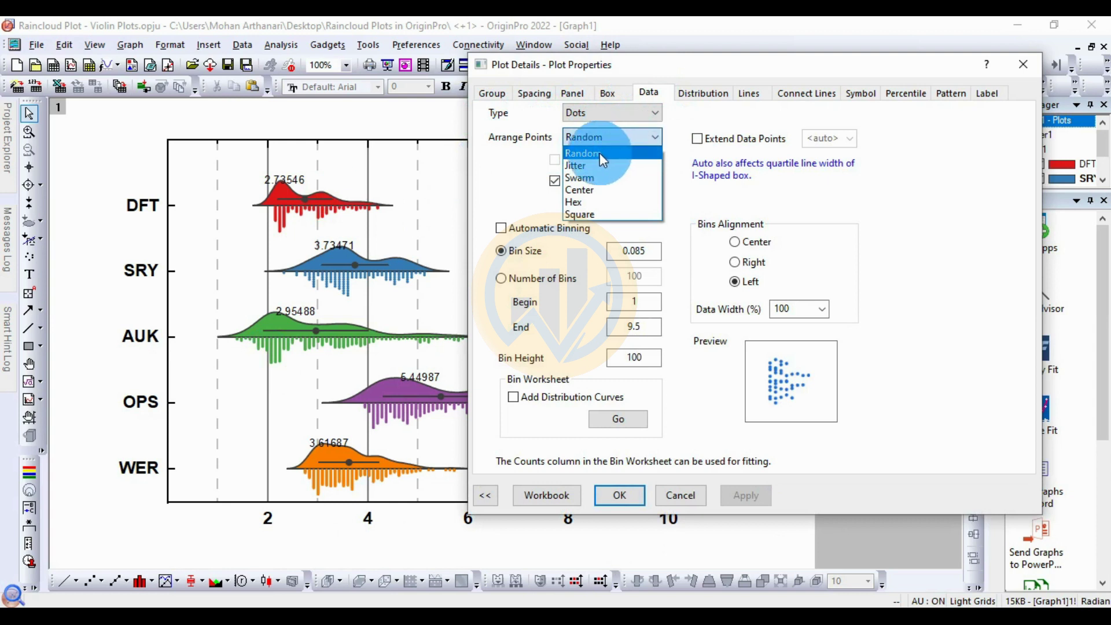
left_click(582, 166)
left_click(747, 496)
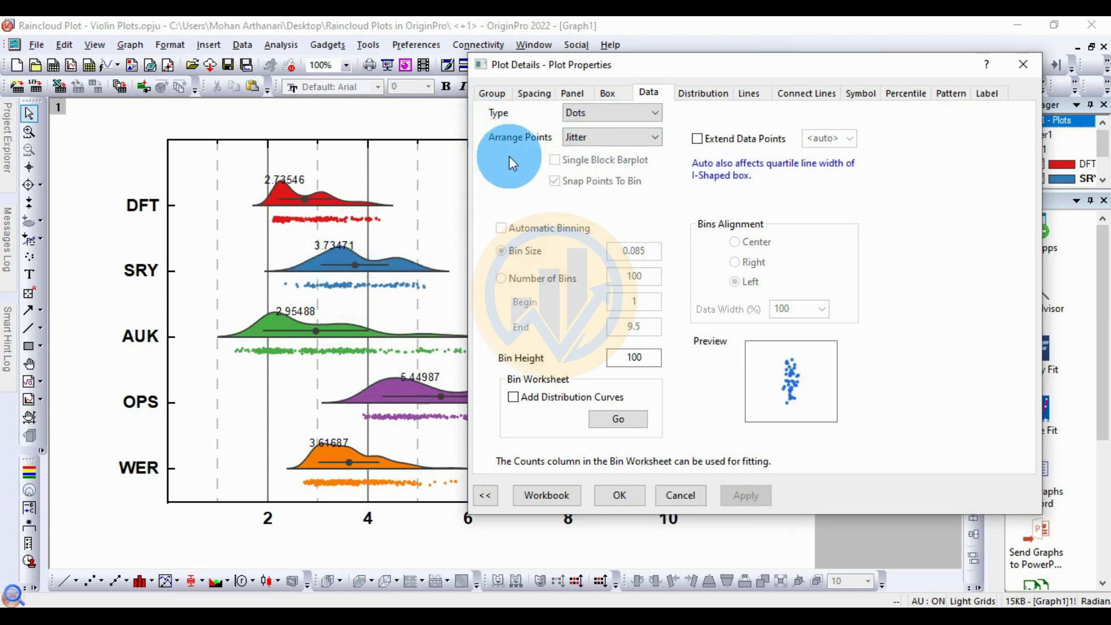
left_click(627, 139)
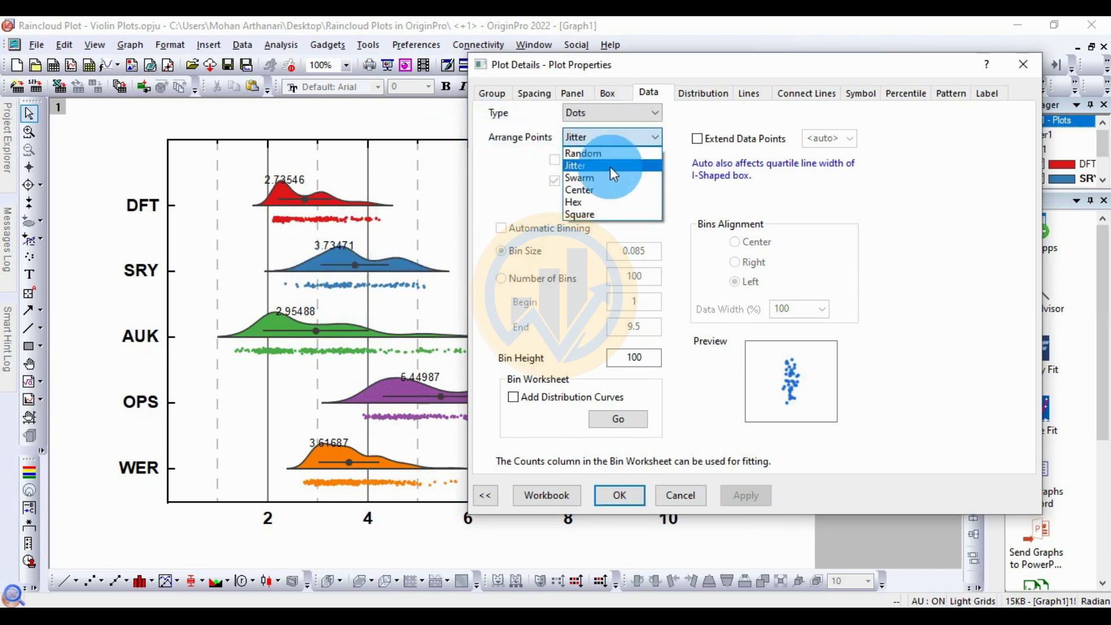
left_click(599, 178)
left_click(750, 496)
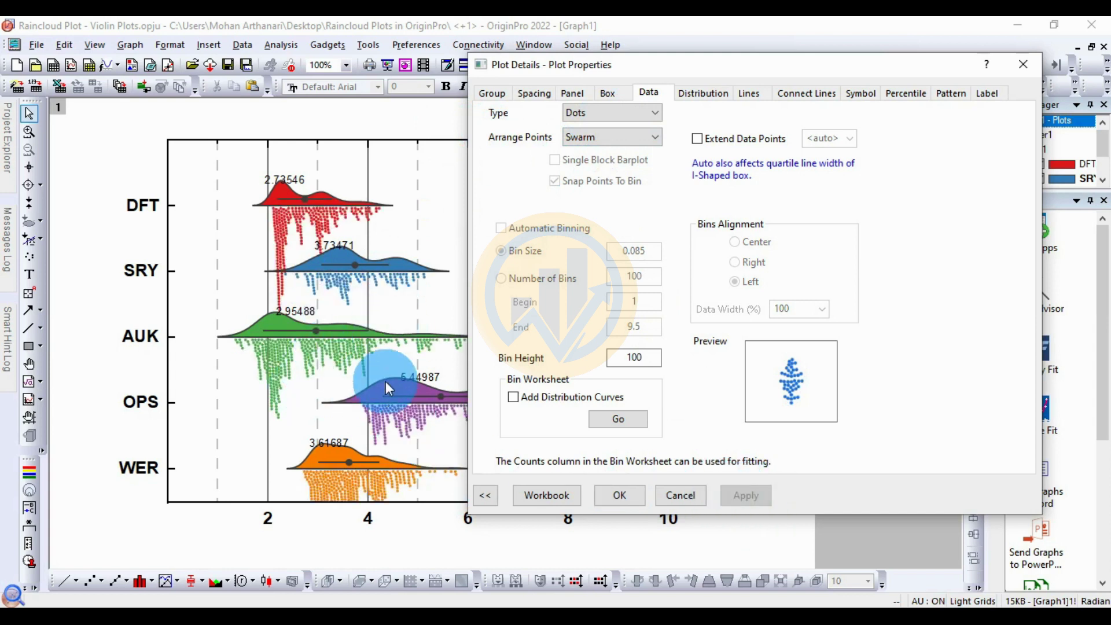
left_click(604, 139)
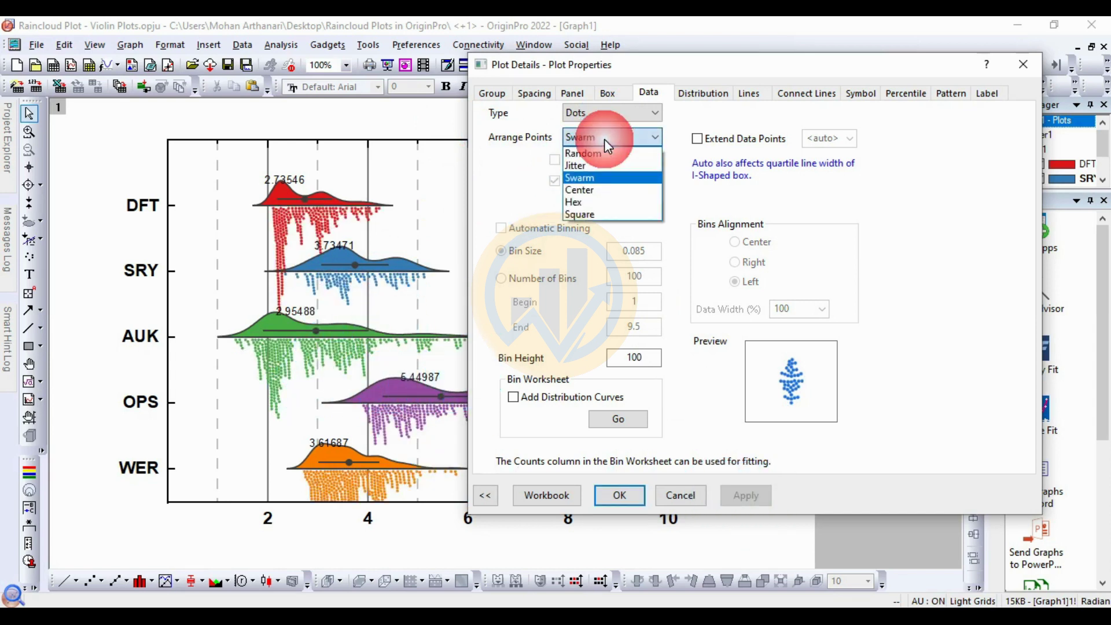
left_click(596, 189)
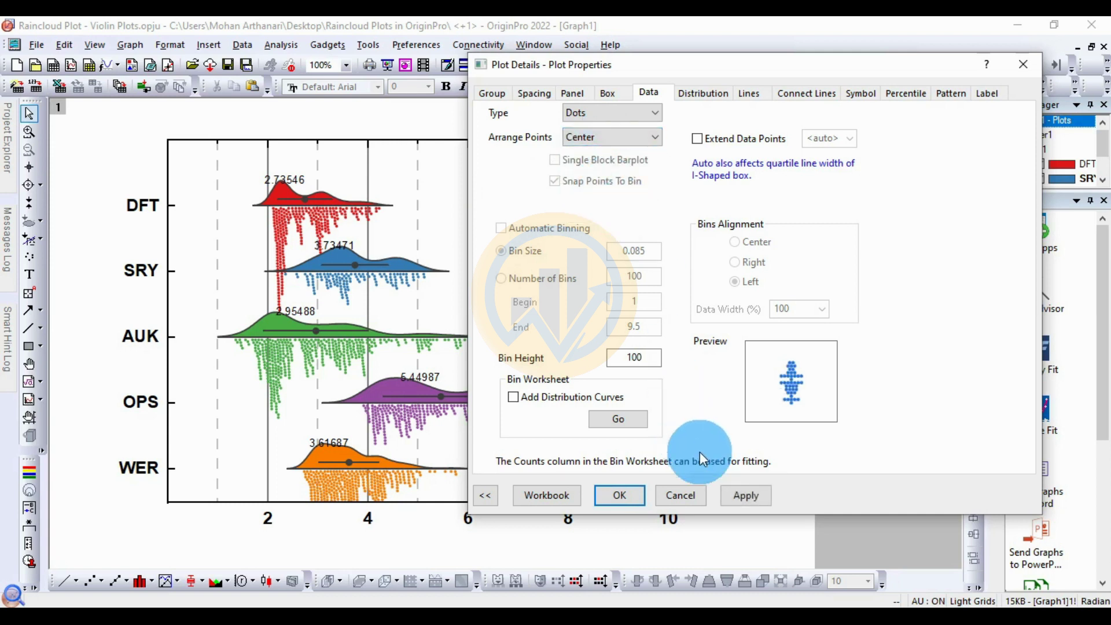
left_click(747, 496)
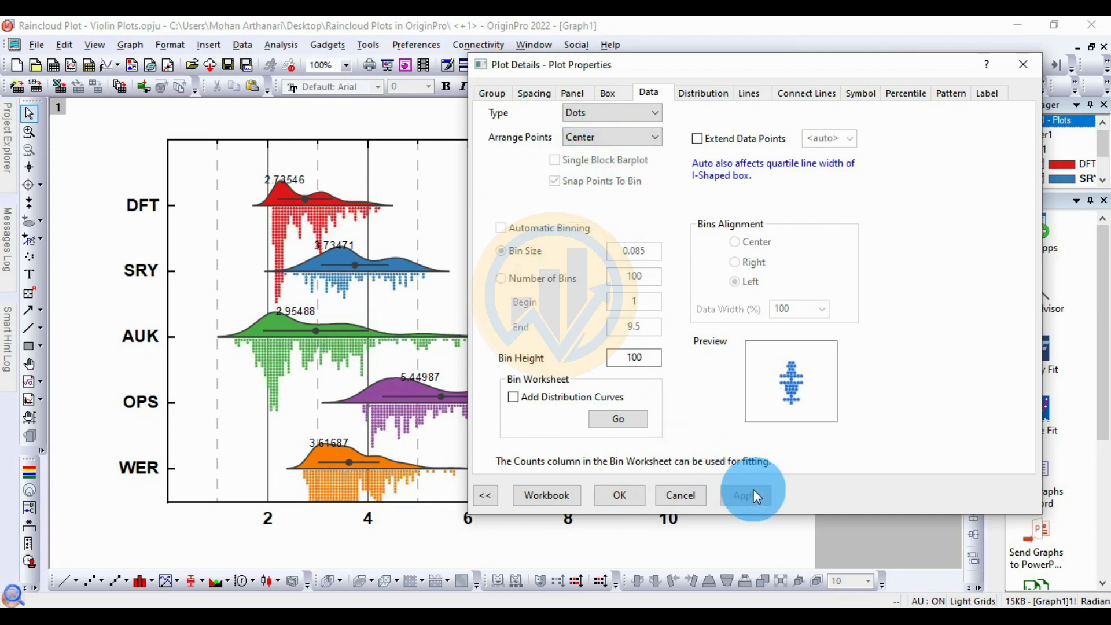
left_click(596, 133)
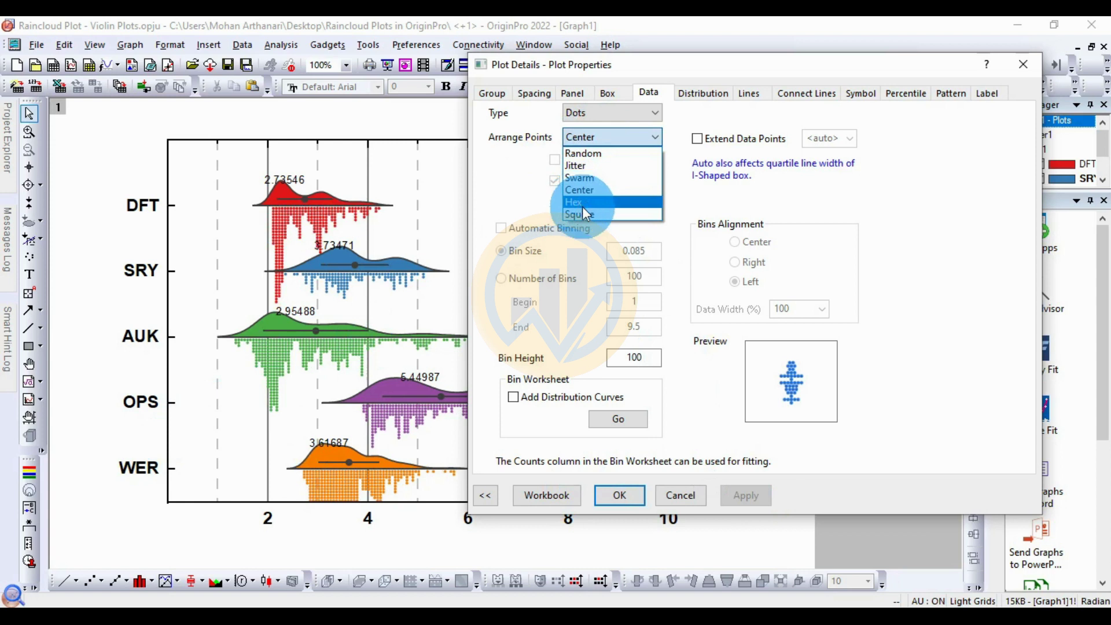
left_click(596, 214)
left_click(748, 497)
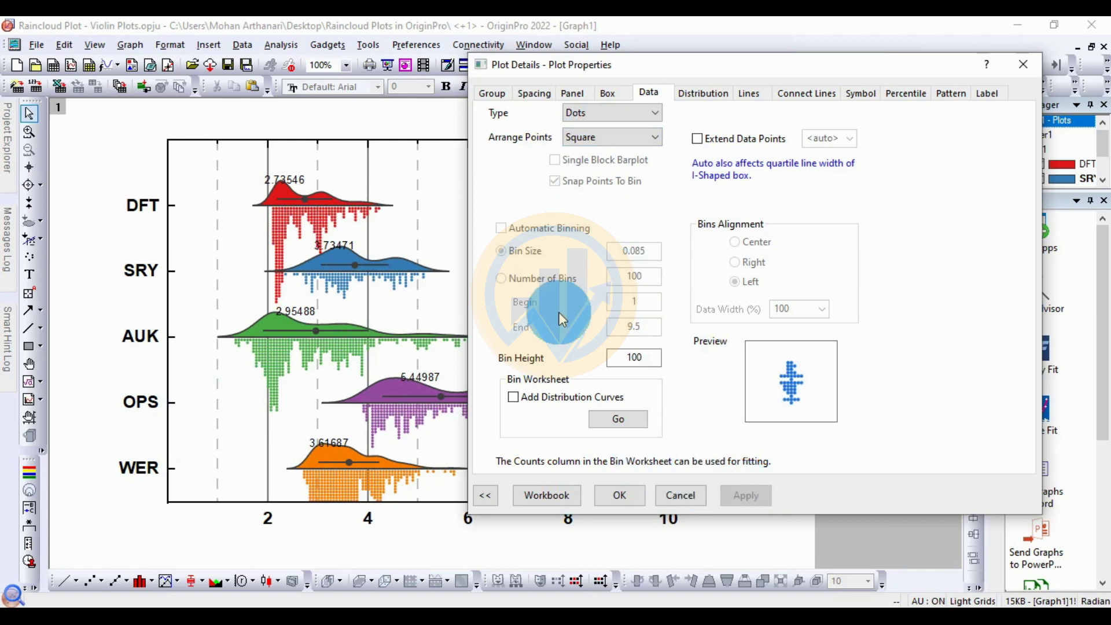
- Set the rain dot arrangement to Random after another Jitter test, applying binned columns
left_click(643, 145)
left_click(611, 157)
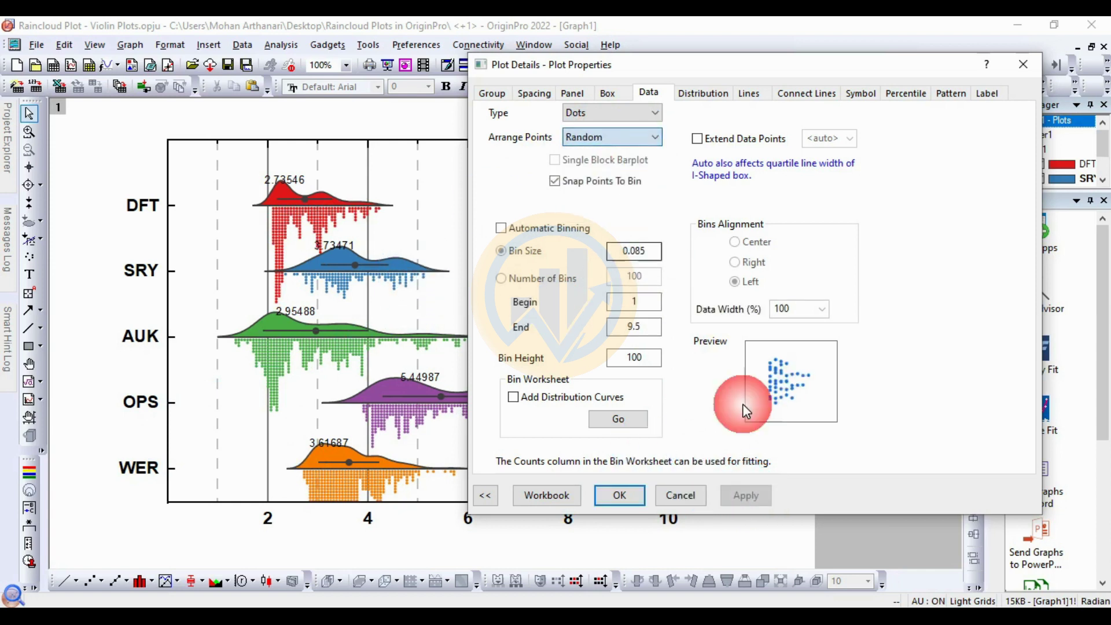
left_click(748, 497)
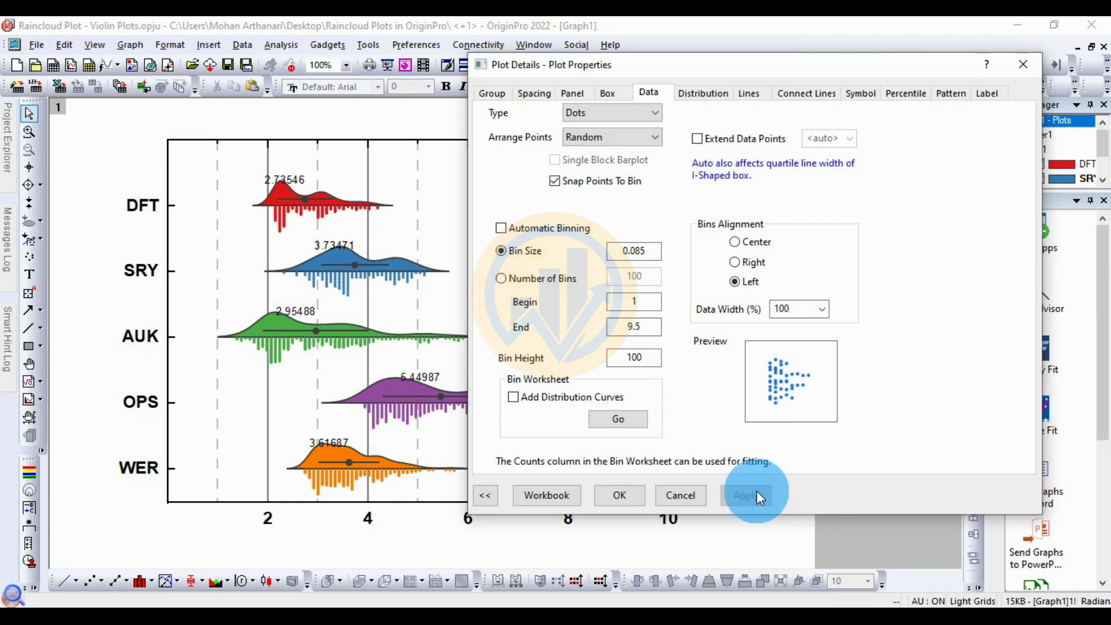
left_click(642, 137)
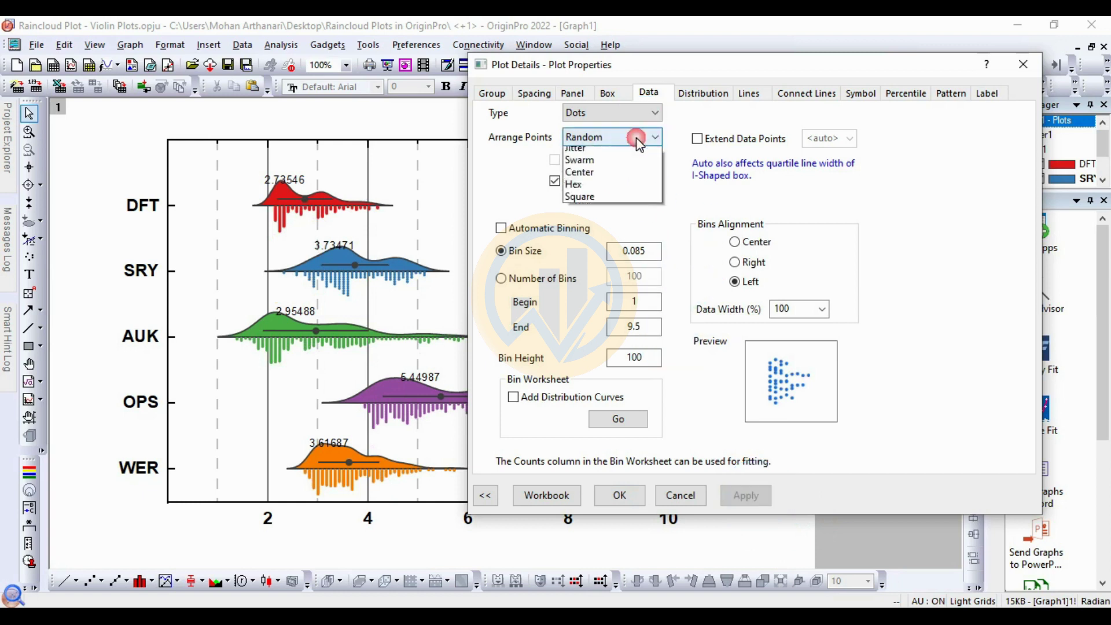
left_click(593, 167)
left_click(750, 497)
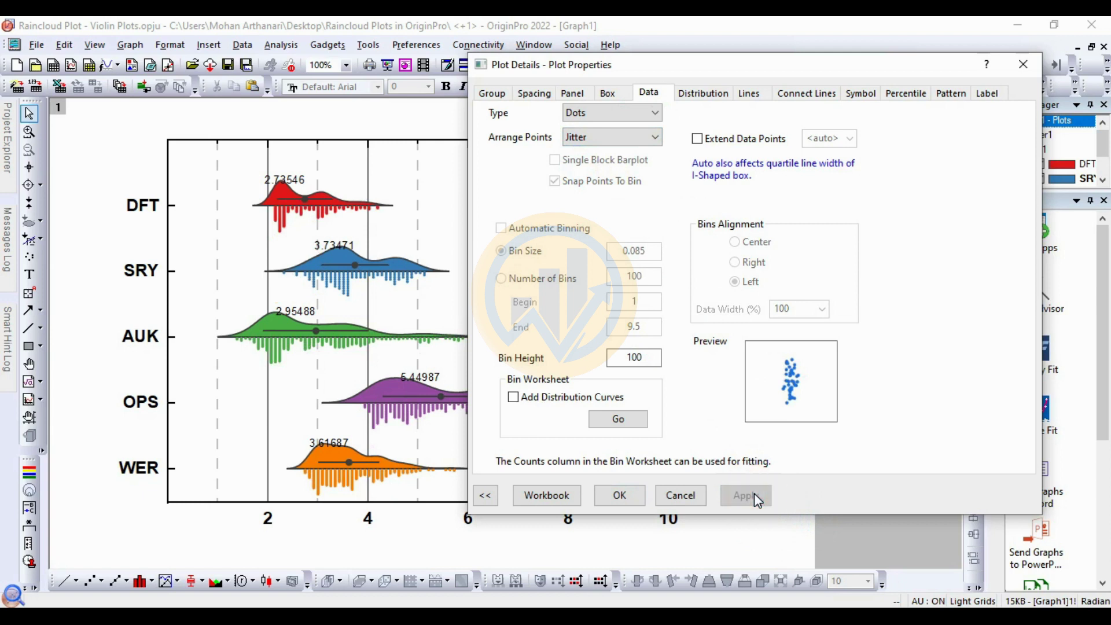
left_click(637, 137)
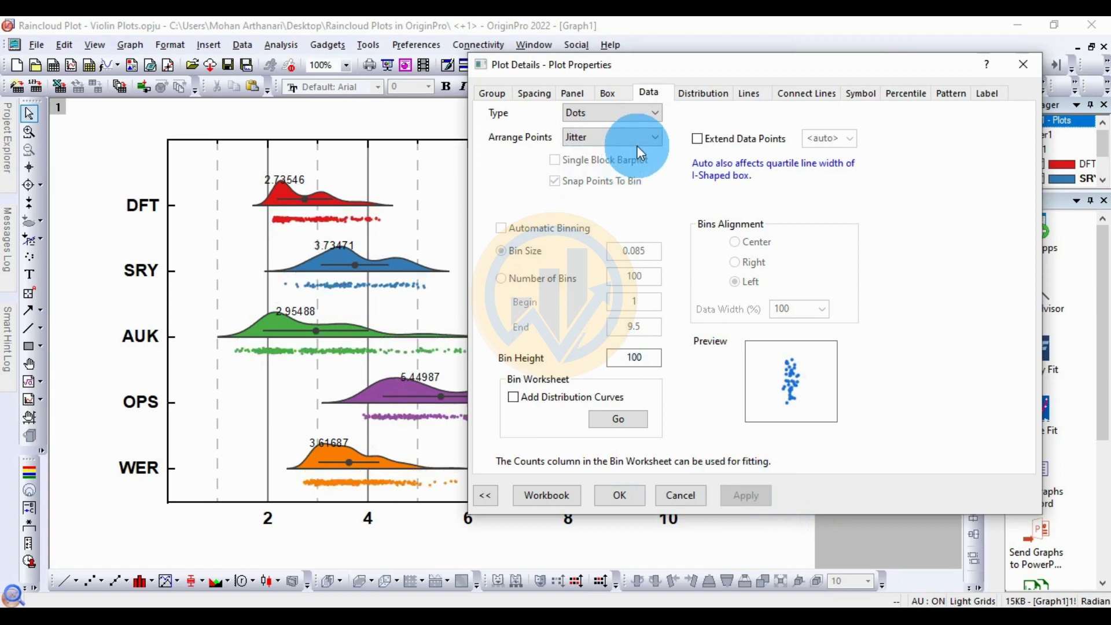
left_click(594, 153)
left_click(746, 495)
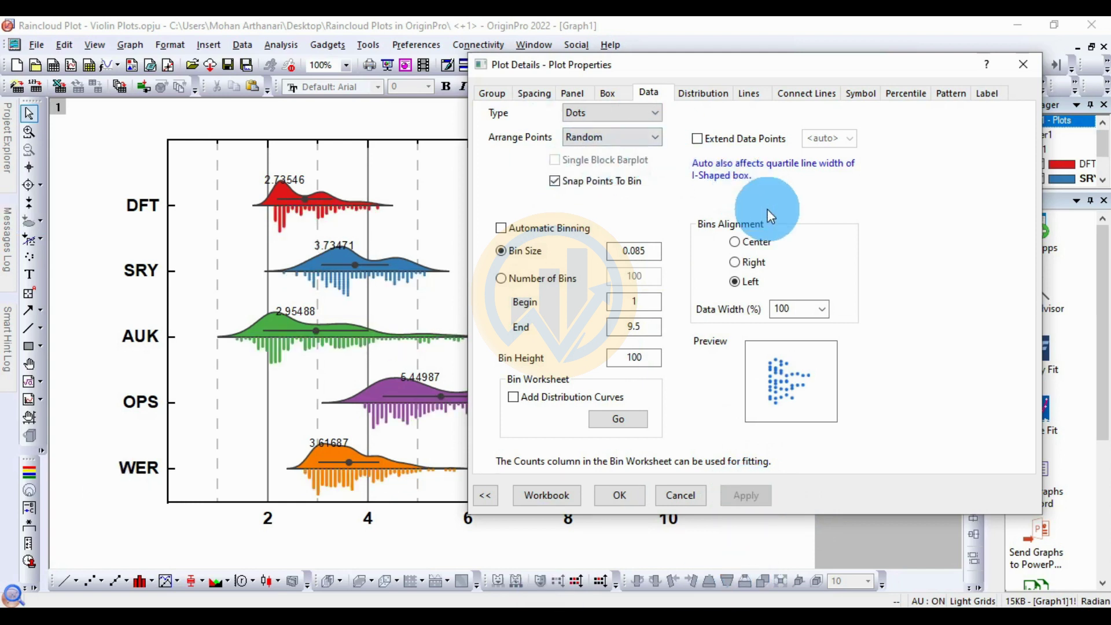
left_click(700, 99)
- Try Gamma and then Normal as the cloud curve type, applying each
left_click(698, 95)
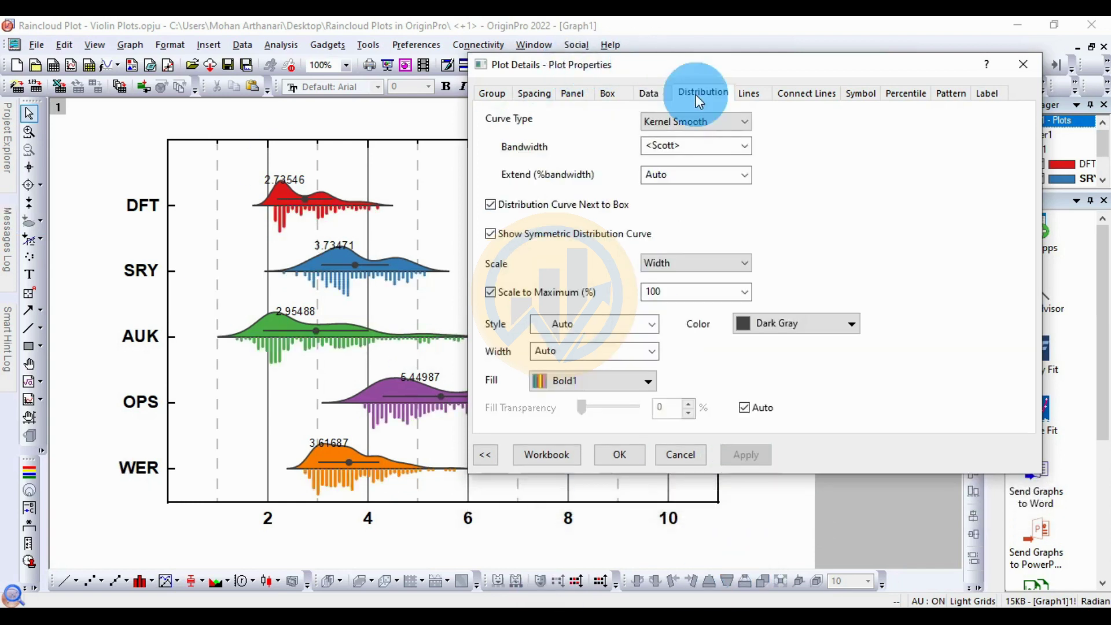
left_click(497, 134)
left_click(685, 121)
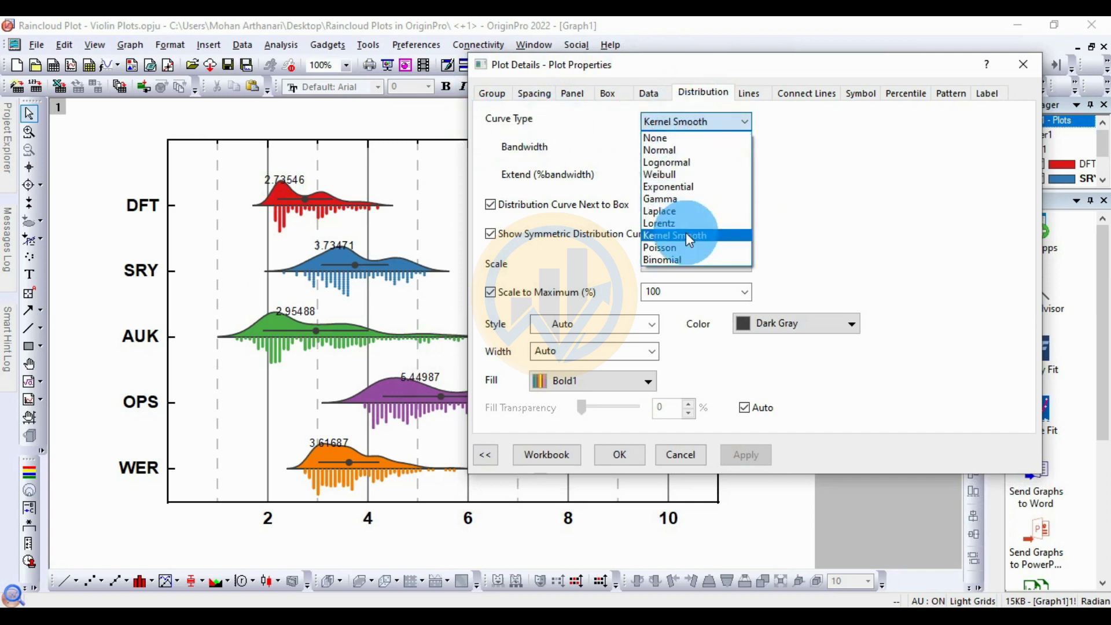
left_click(684, 198)
left_click(759, 396)
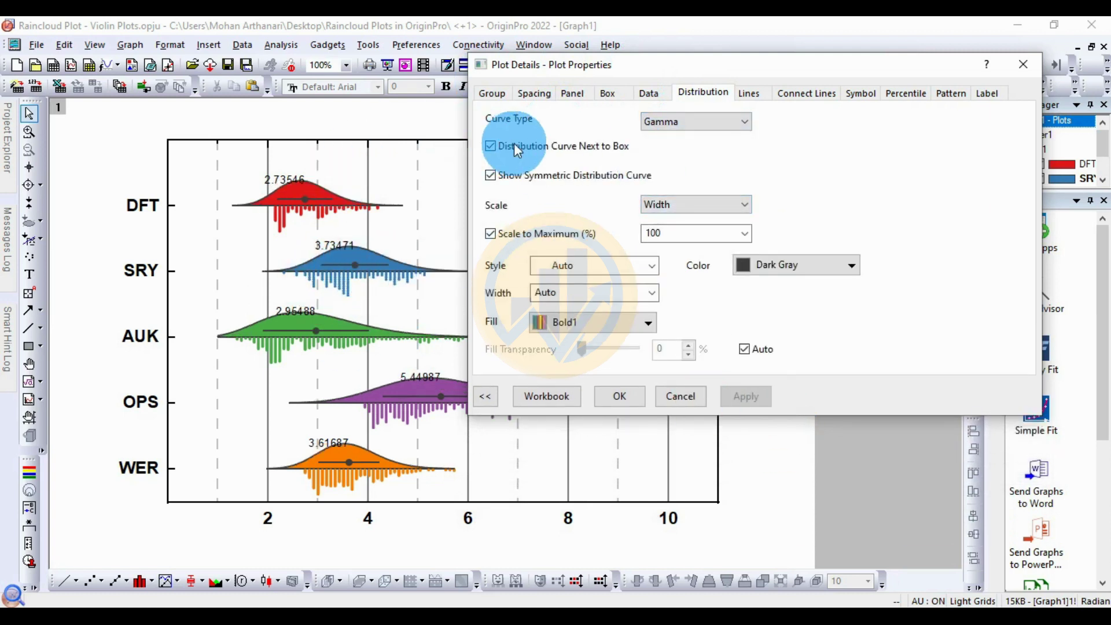
left_click(729, 121)
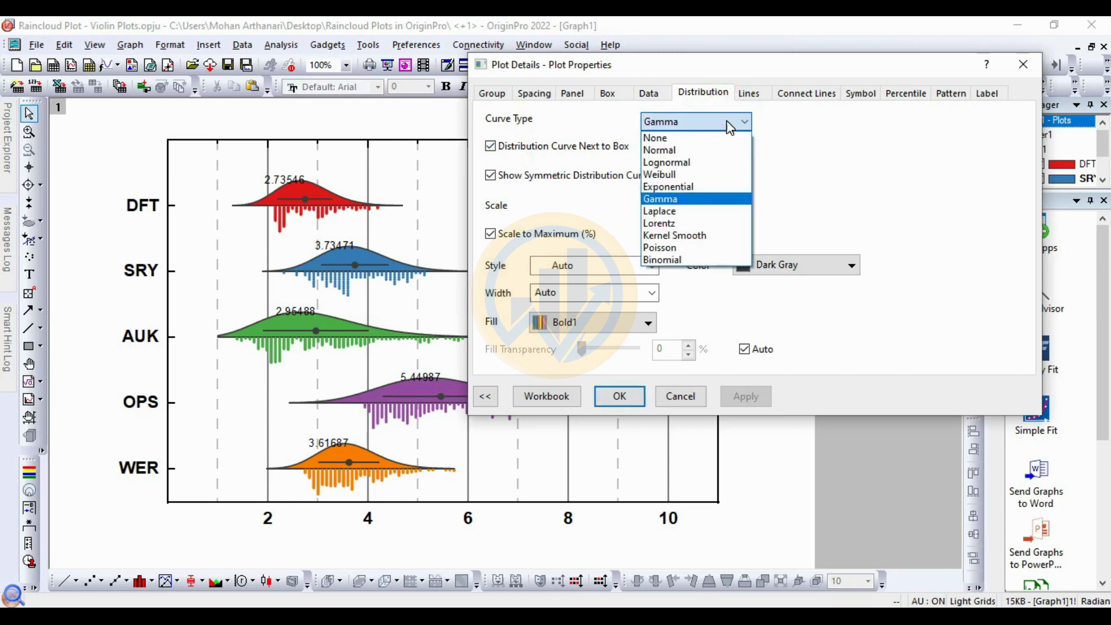
left_click(682, 150)
left_click(745, 400)
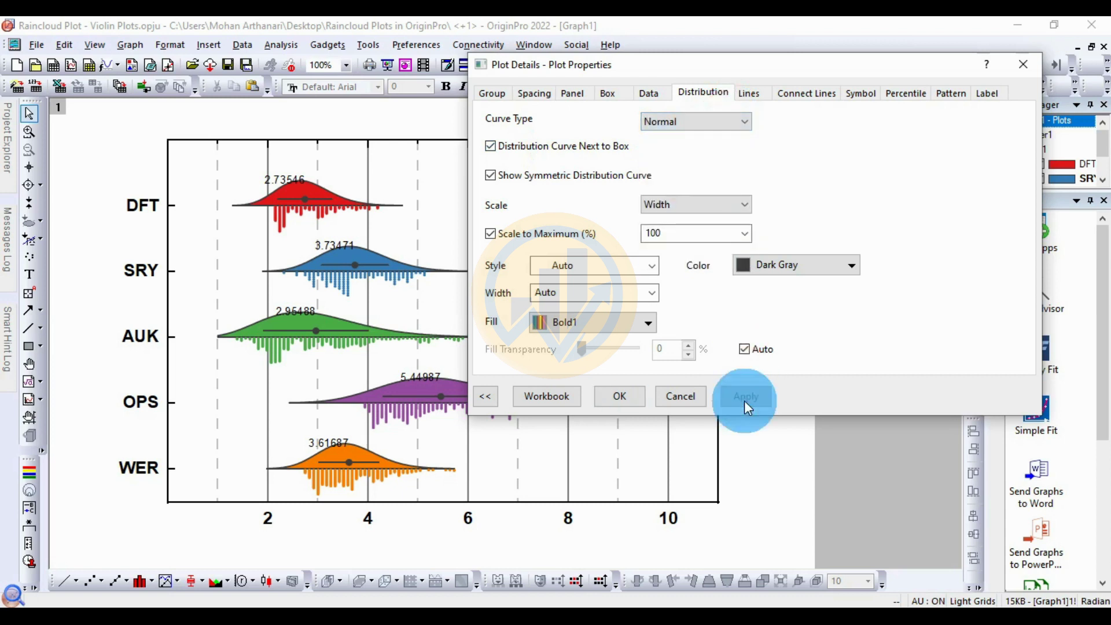
- Switch the clouds back to Kernel Smooth curves, keeping Scott bandwidth and Auto extend
left_click(707, 125)
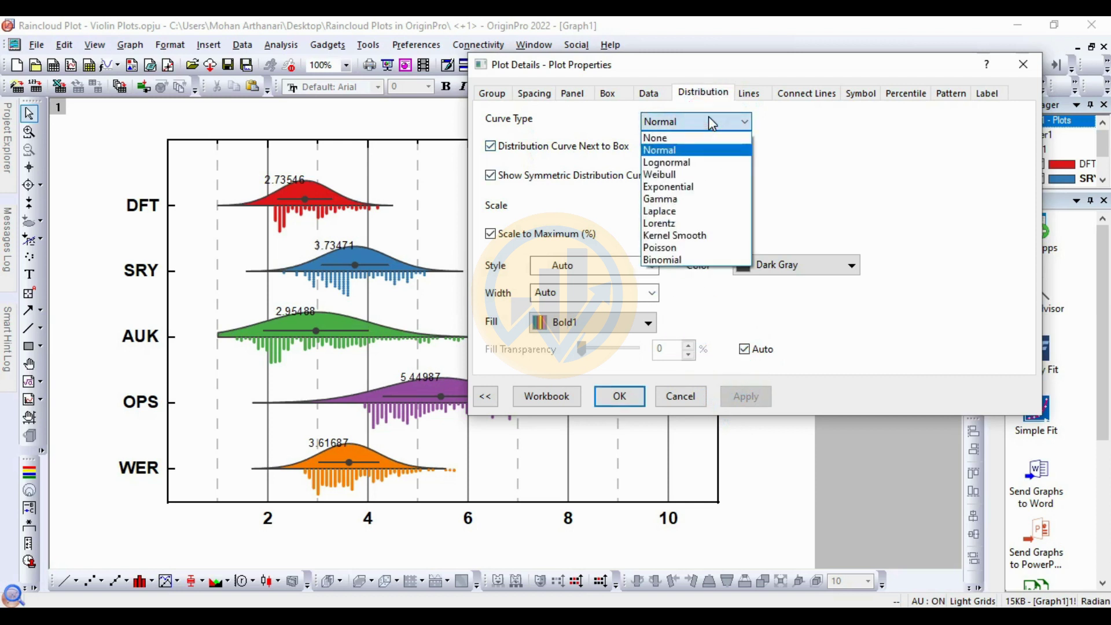
left_click(704, 237)
left_click(752, 456)
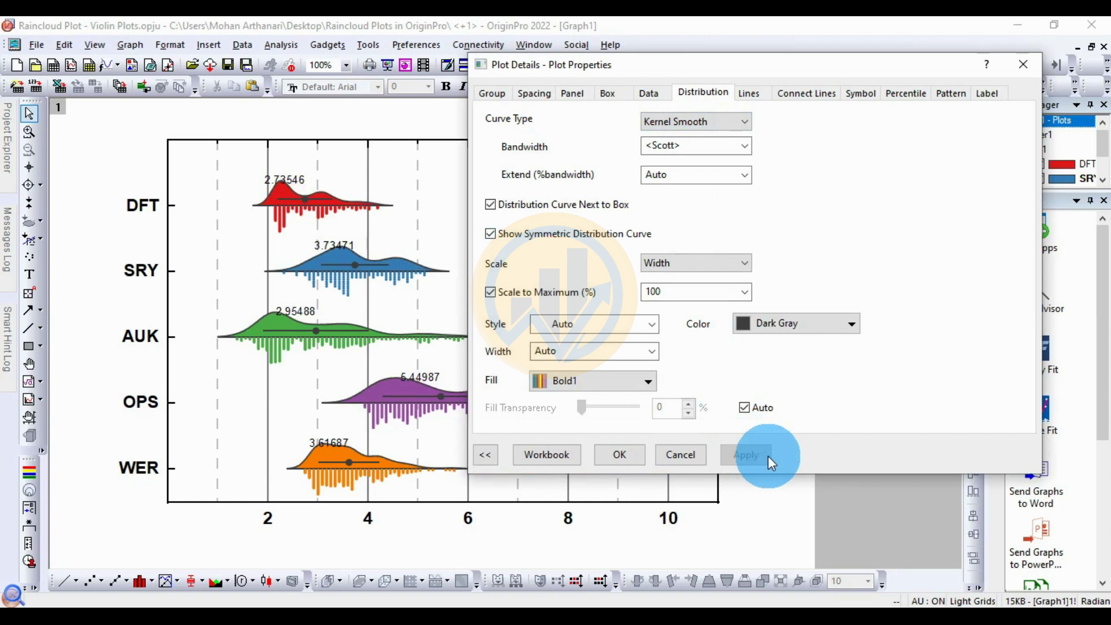
left_click(745, 145)
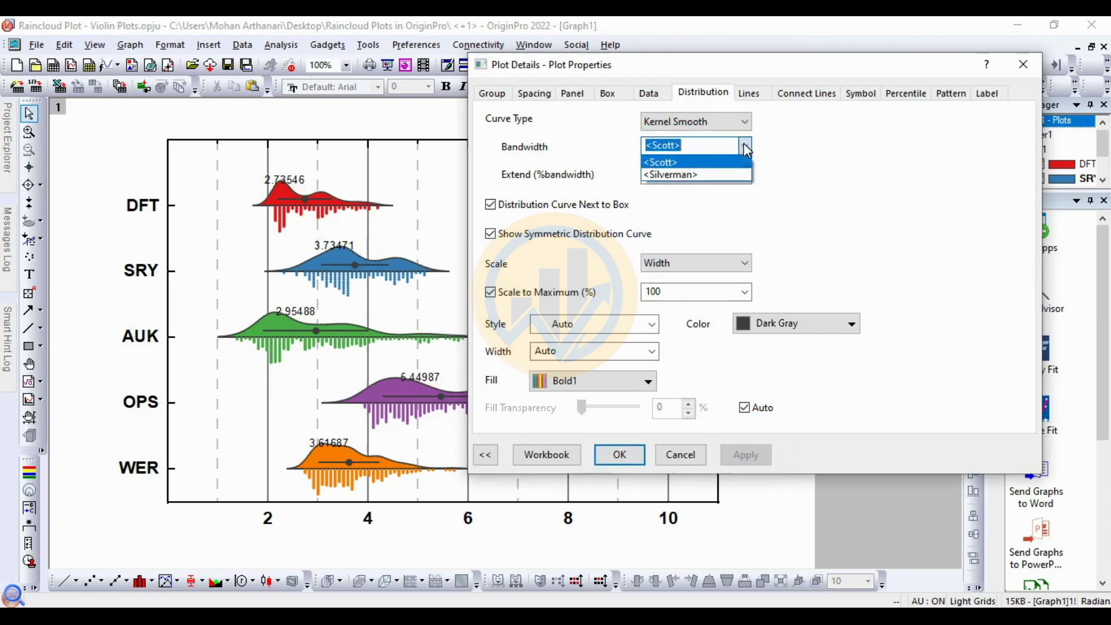
left_click(806, 173)
left_click(745, 175)
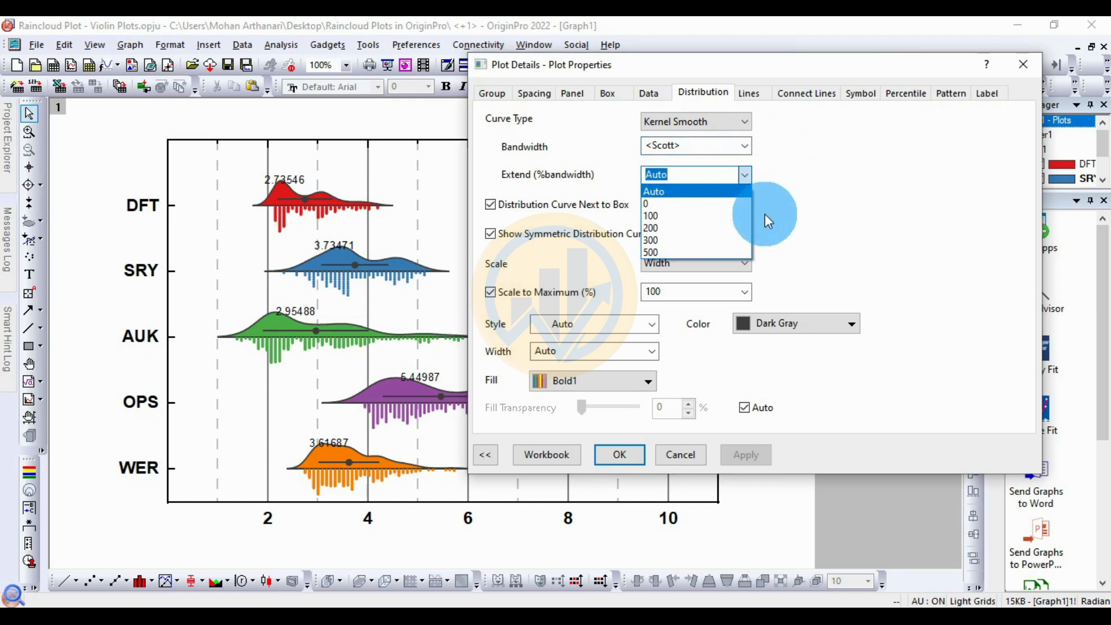
left_click(846, 230)
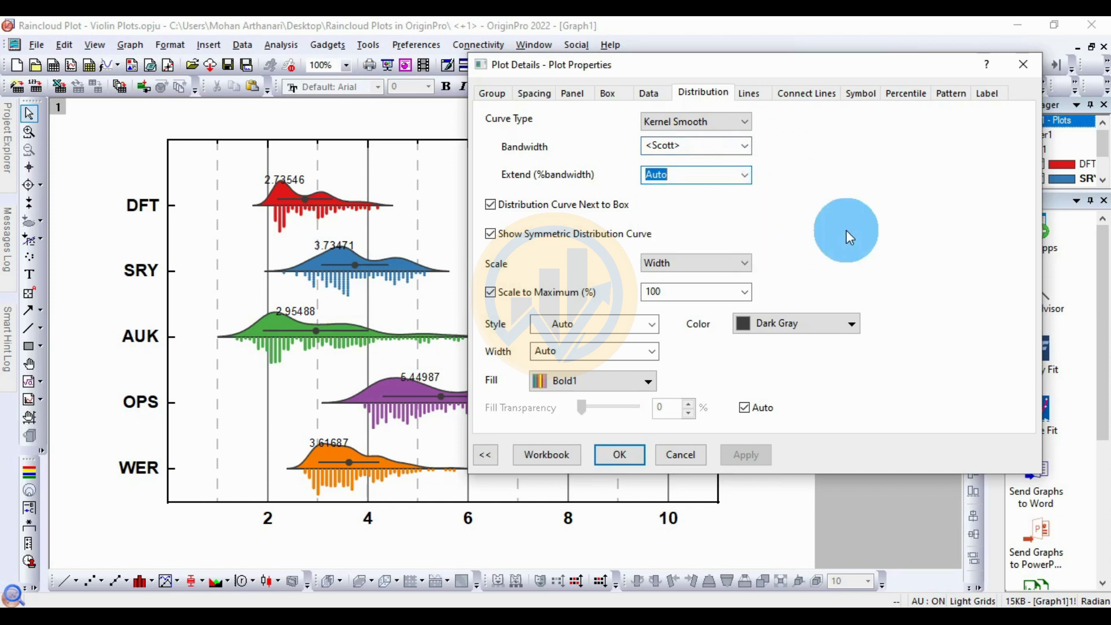
left_click(761, 95)
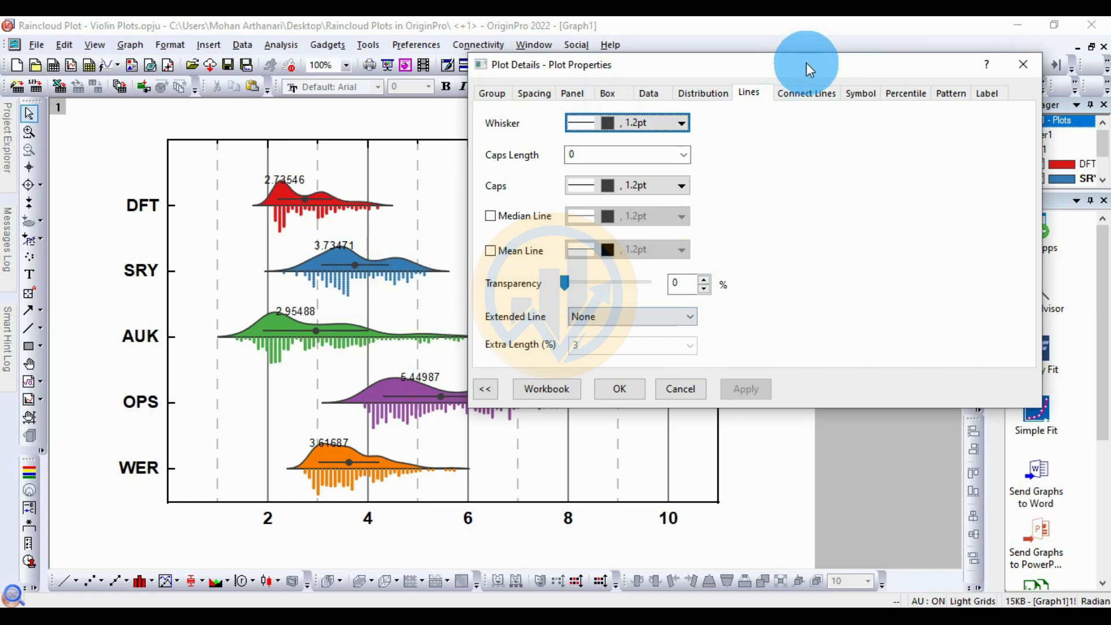
- Look over the Connect Lines and Symbol settings, then view the Label settings
left_click(810, 94)
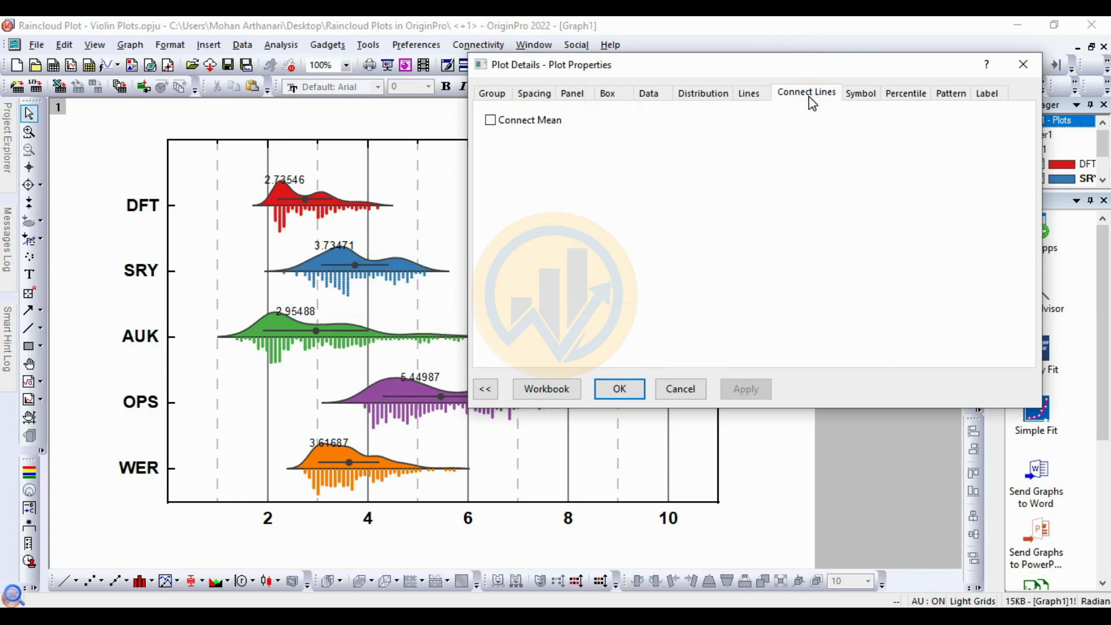
left_click(862, 95)
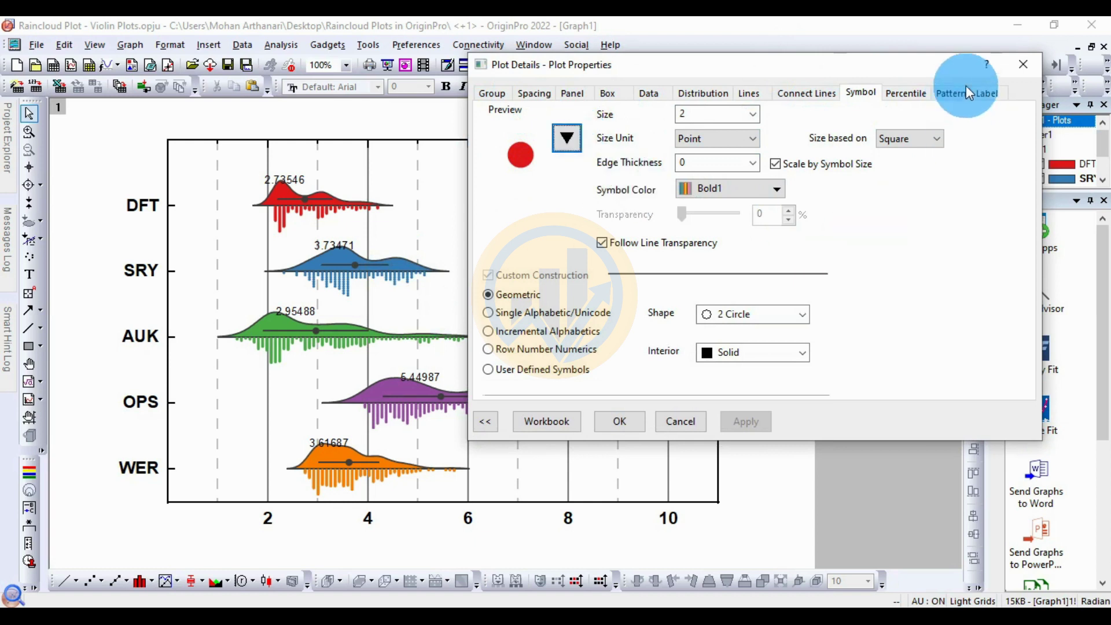
left_click(995, 92)
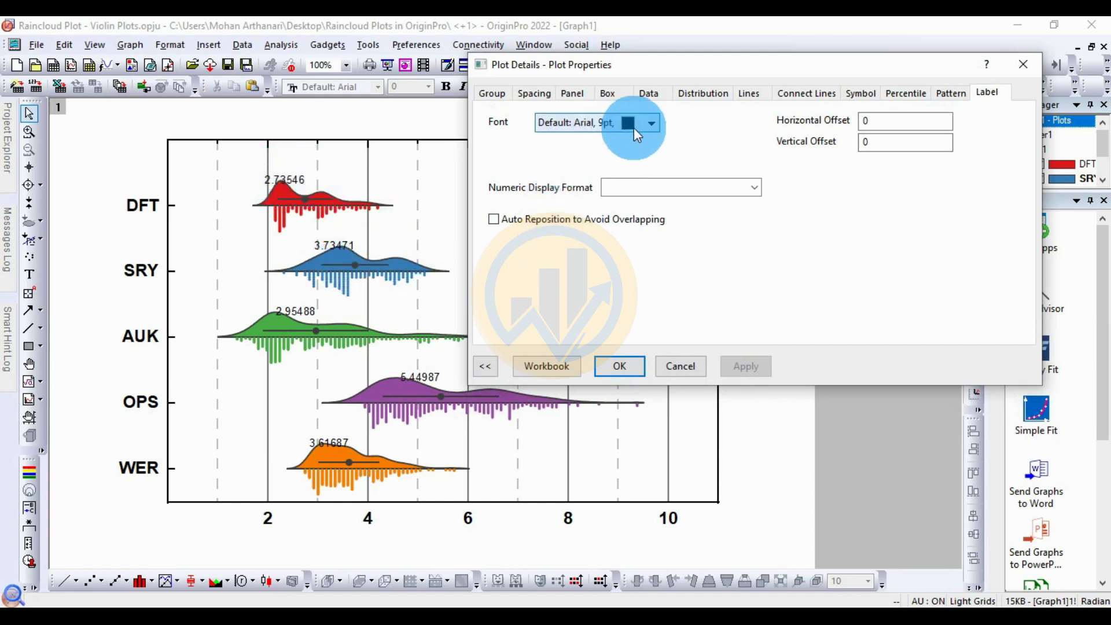
- Set the mean labels to Times New Roman at 16pt and apply
left_click(651, 123)
left_click(676, 153)
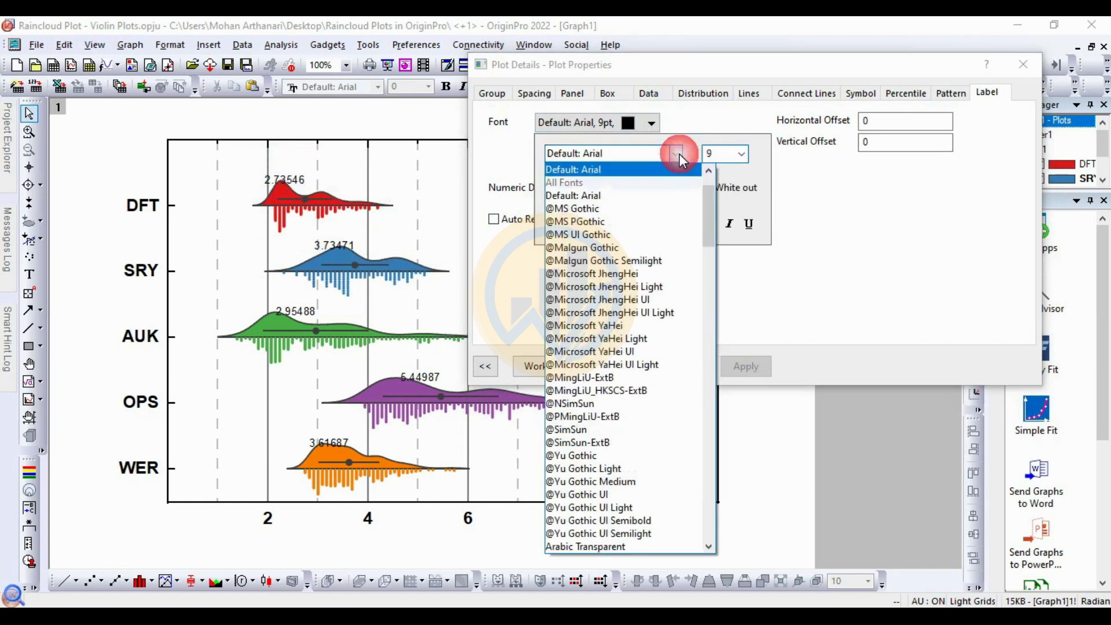
scroll(631, 228, "up", 1)
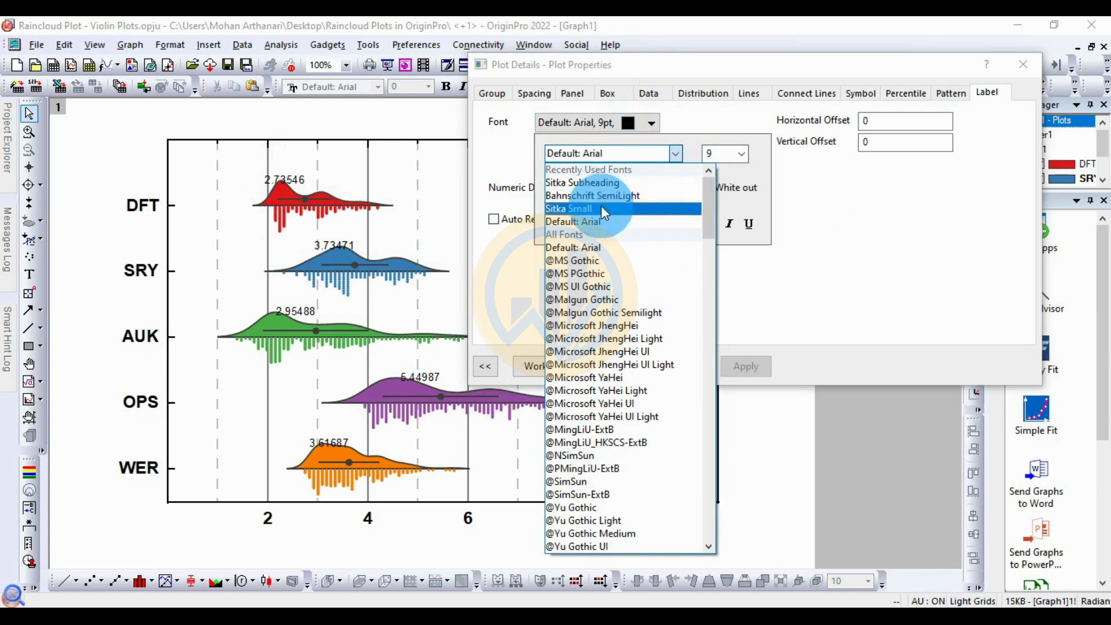
left_click(602, 157)
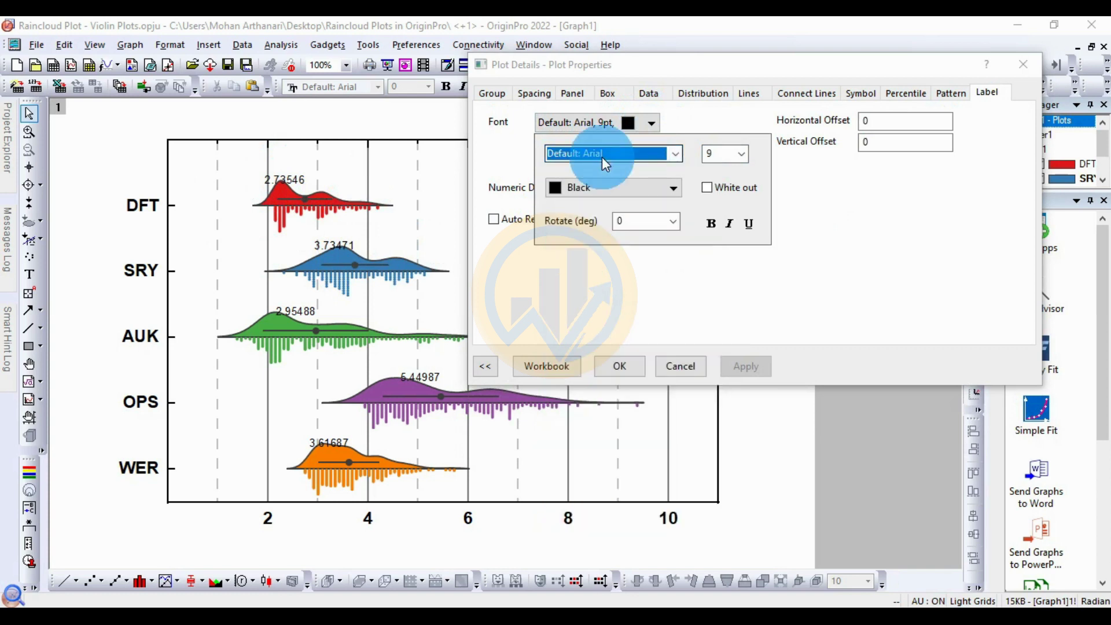
type("Times New Roman")
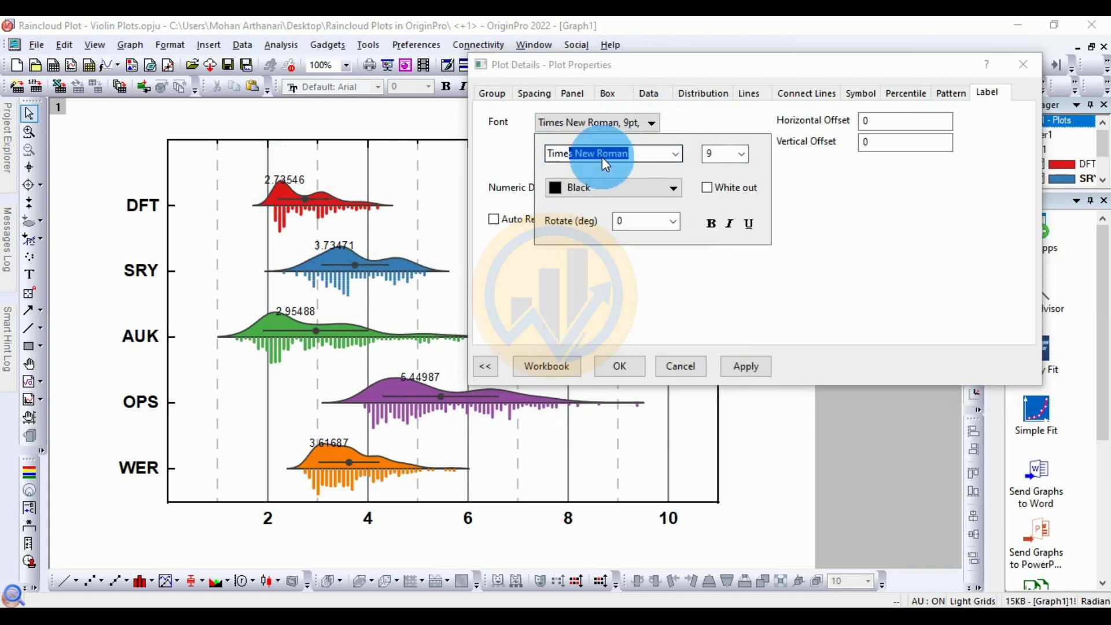
left_click(741, 154)
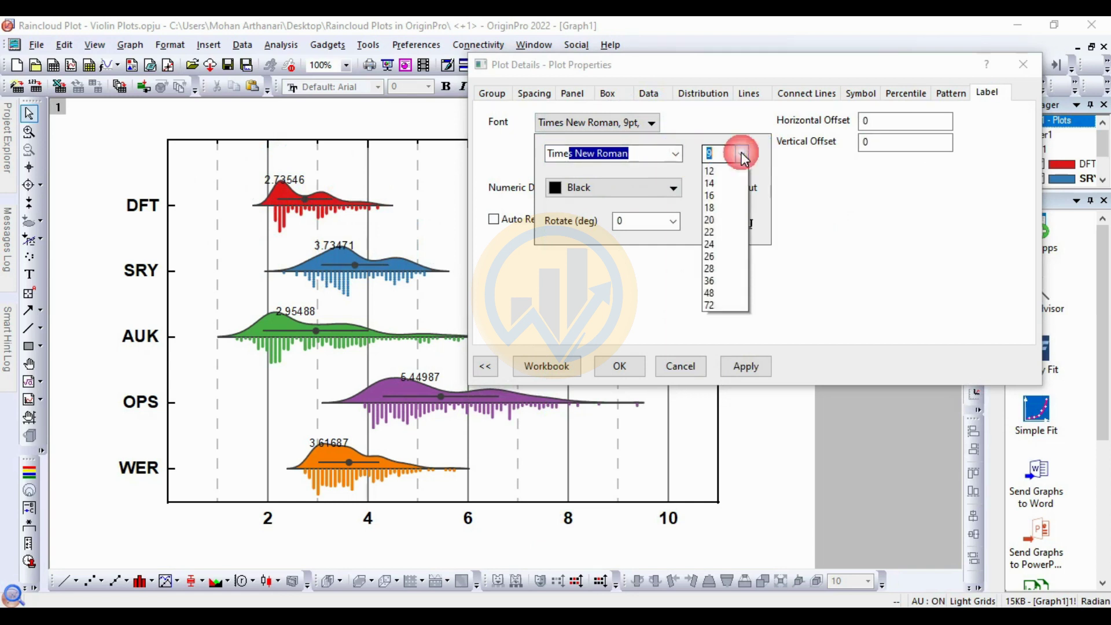
left_click(720, 242)
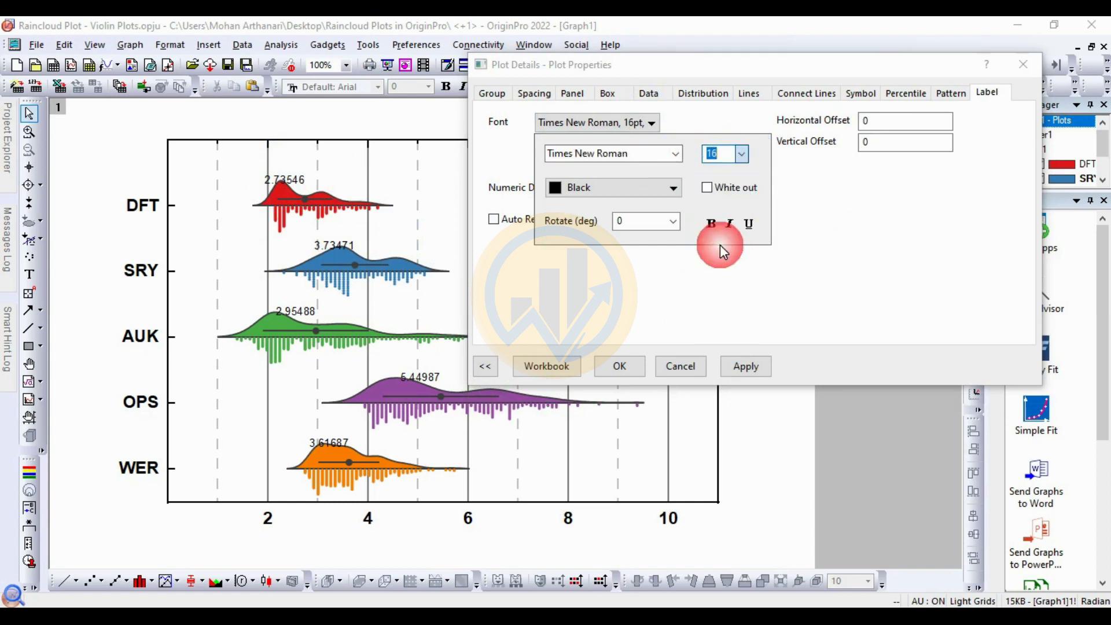
left_click(757, 368)
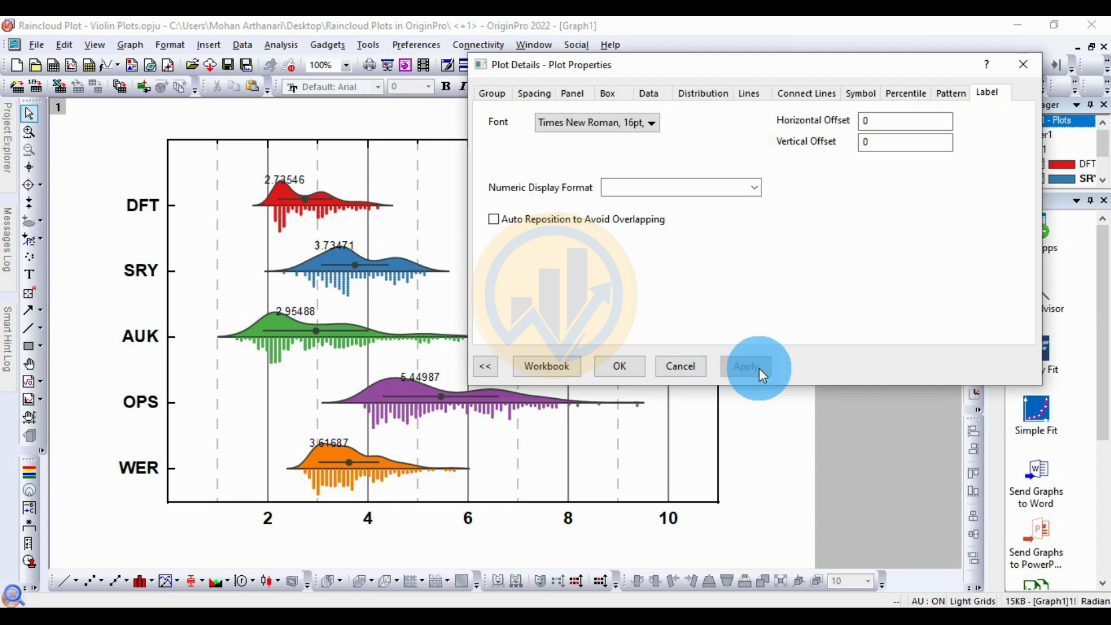
- Reduce the mean label font size to 12pt and apply
left_click(651, 122)
left_click(742, 154)
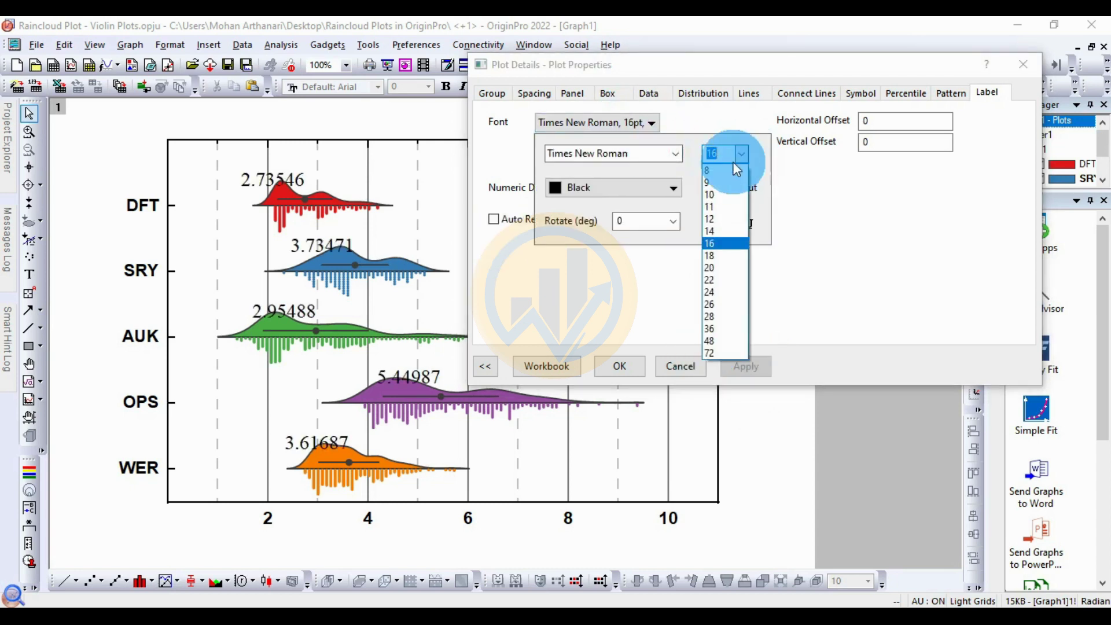
left_click(711, 218)
left_click(746, 366)
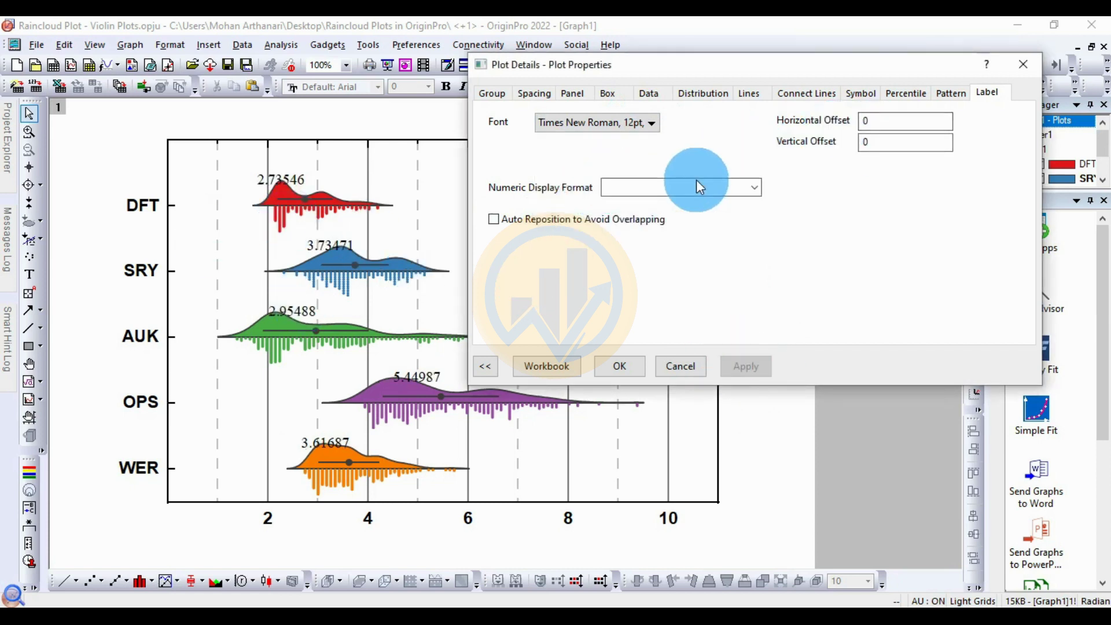
- Set the label numeric display format to .2 for two decimals and apply
left_click(727, 186)
left_click(753, 187)
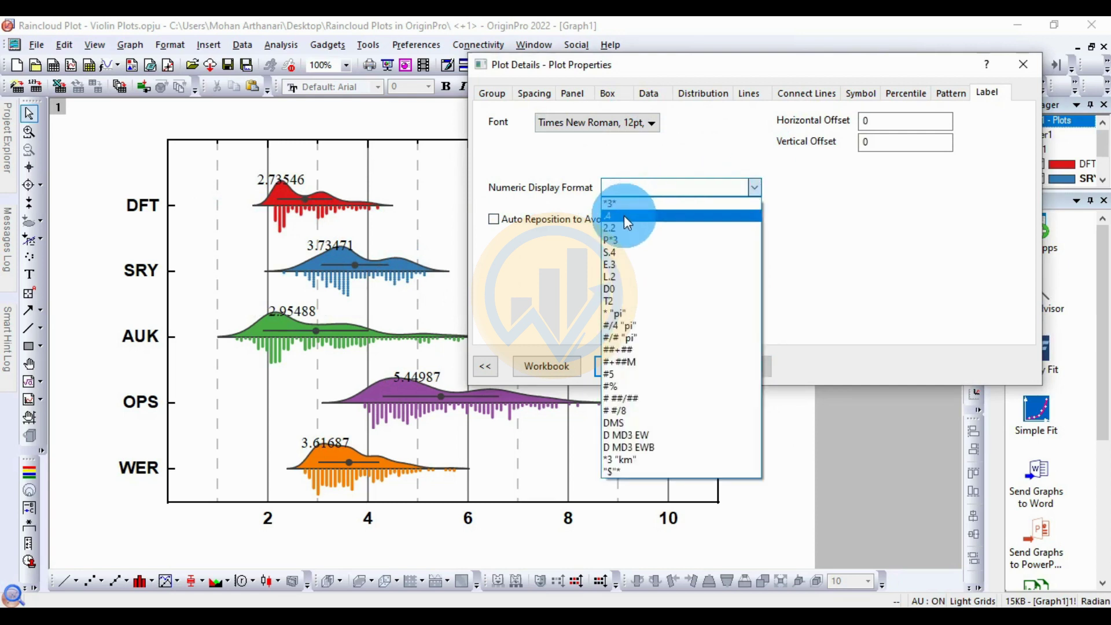
left_click(625, 217)
left_click(634, 191)
key("BackSpace")
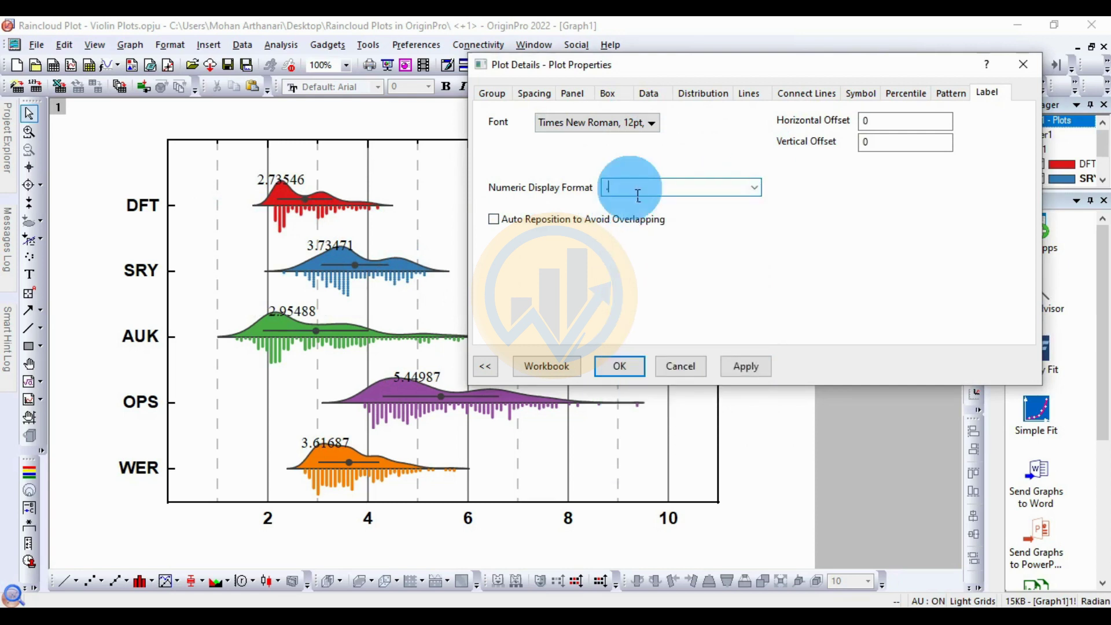
type("2")
left_click(747, 370)
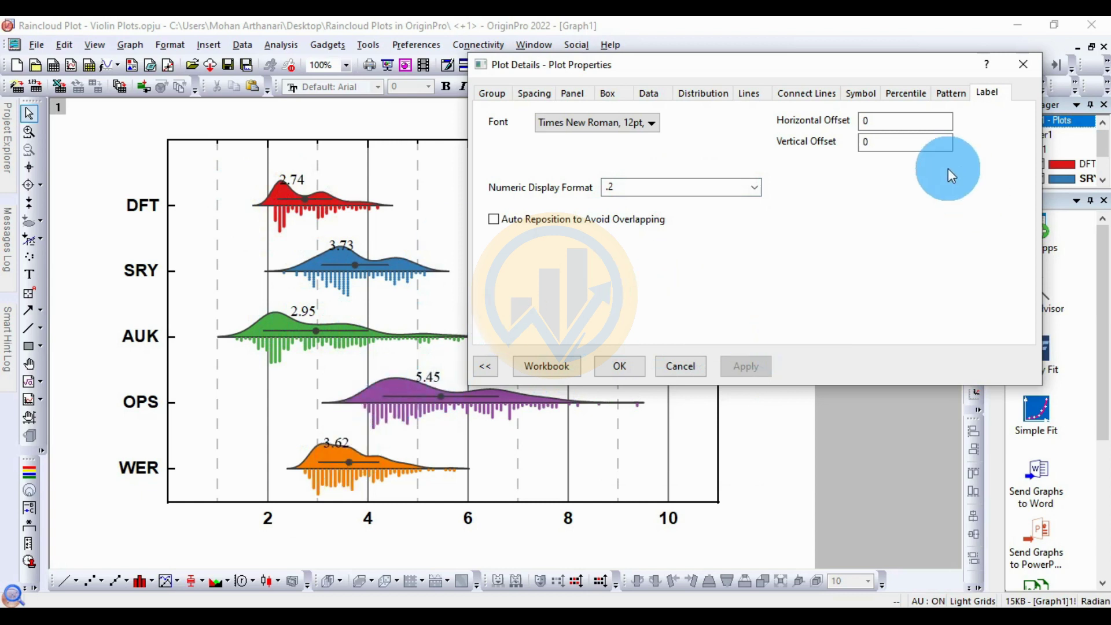
- Try label horizontal offsets of 45 and then 90, applying each
double_click(895, 130)
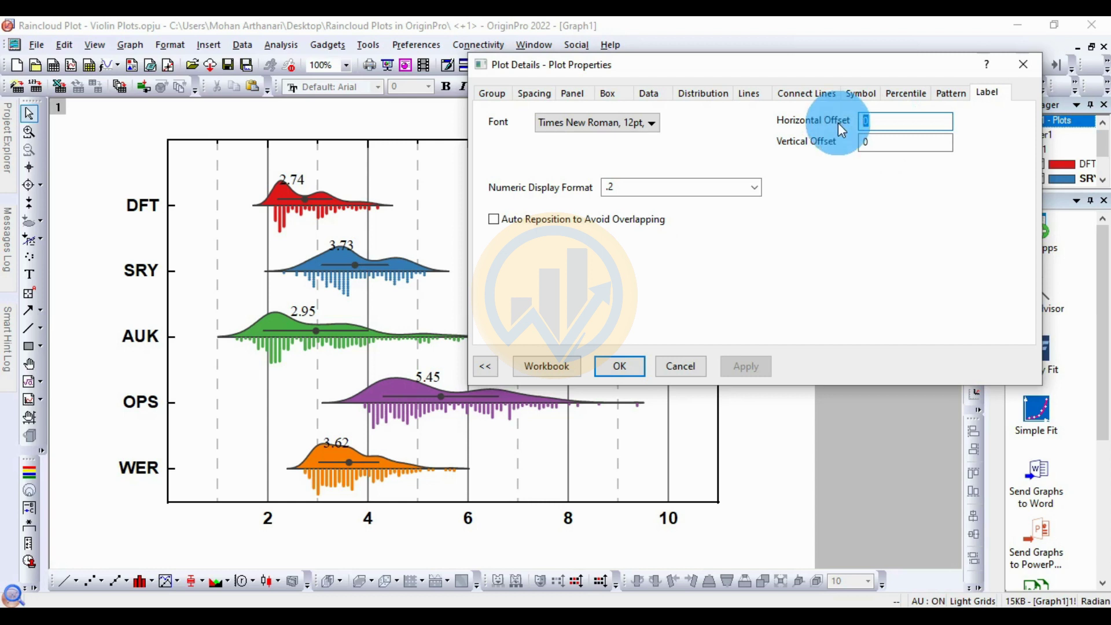
type("45")
left_click(753, 366)
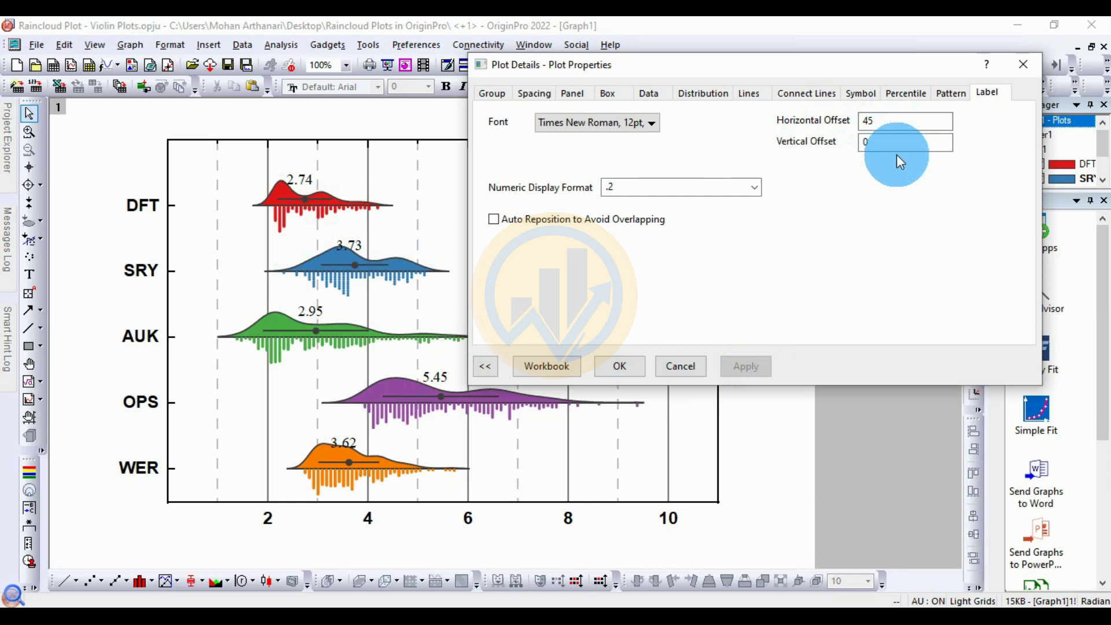
double_click(893, 122)
type("90")
left_click(859, 202)
left_click(746, 365)
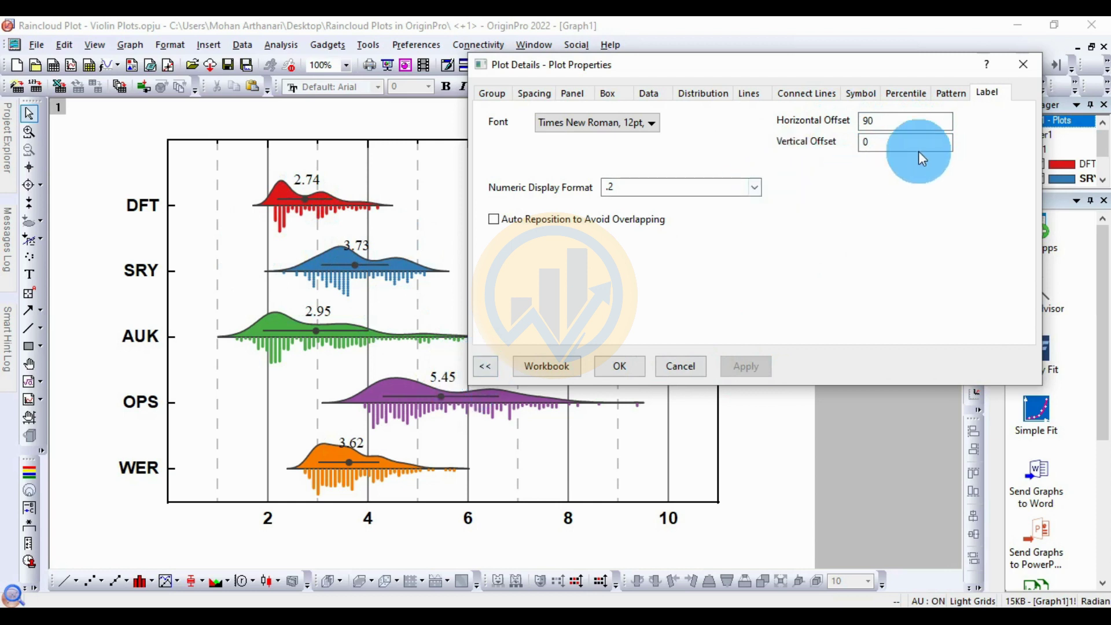
- Reset the horizontal offset to 0, set vertical offset 45, and apply
double_click(897, 122)
type("0")
double_click(894, 143)
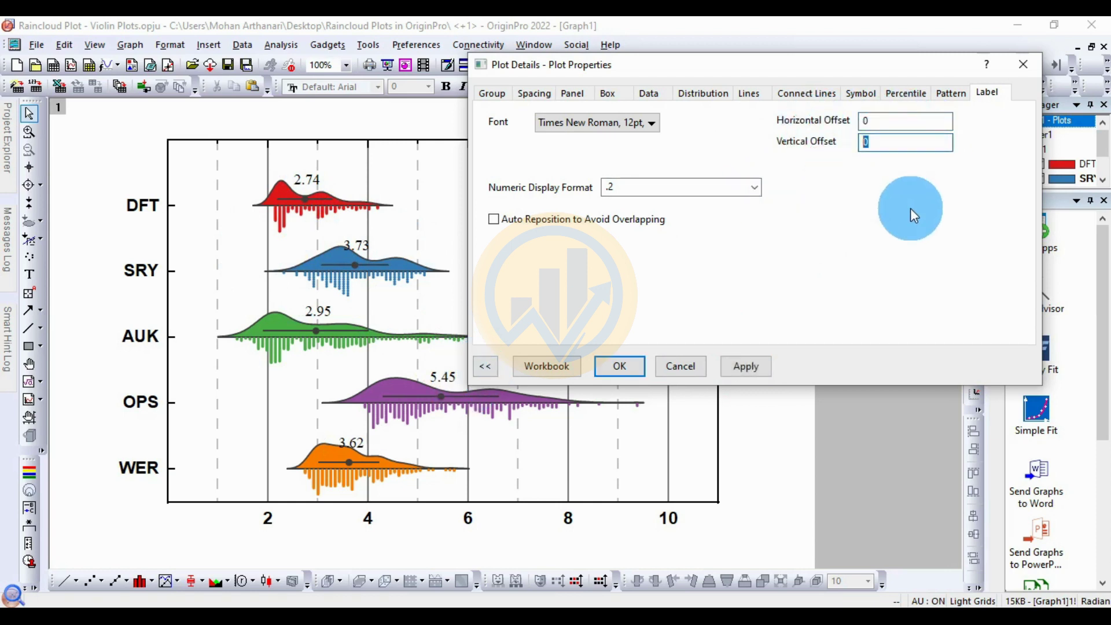
type("45")
left_click(757, 364)
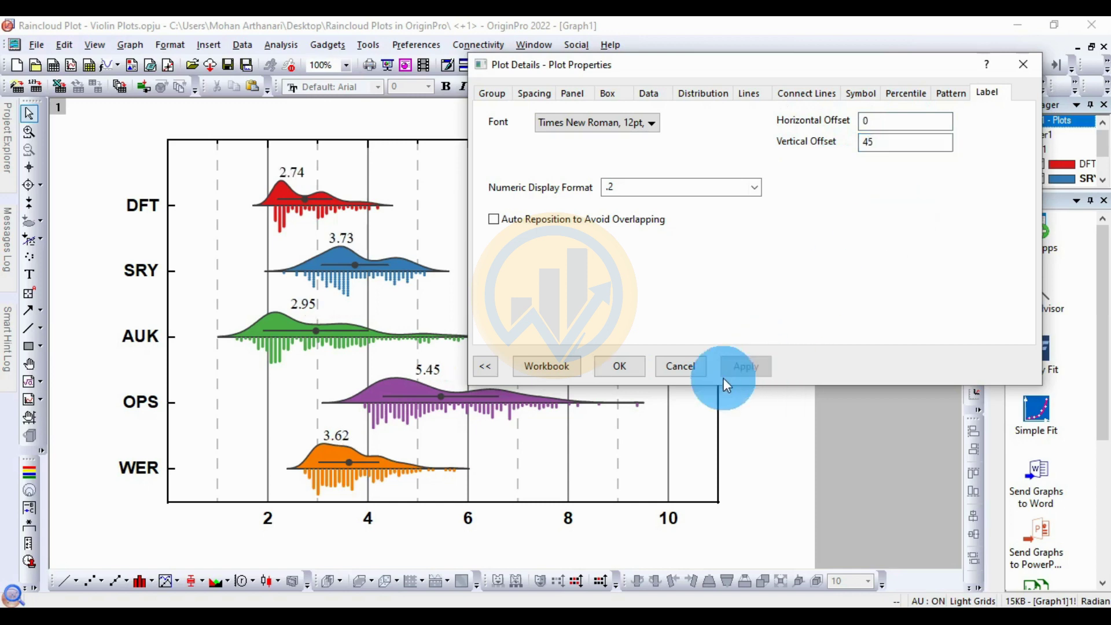
left_click_drag(664, 70, 687, 115)
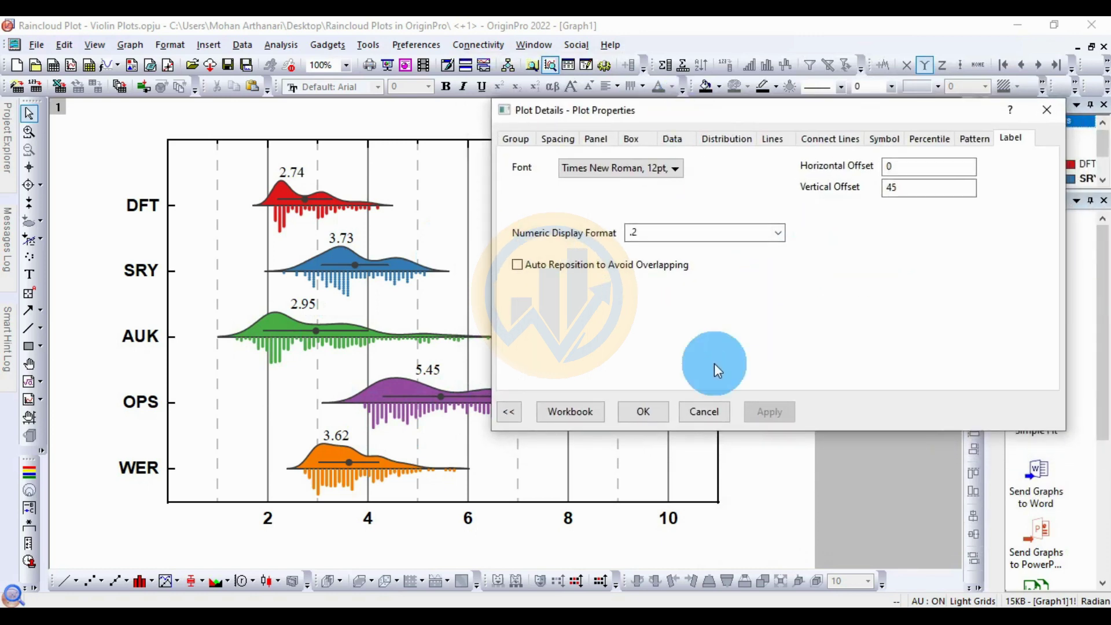
- Close Plot Details and set the x-axis tick labels to Times New Roman
left_click(653, 410)
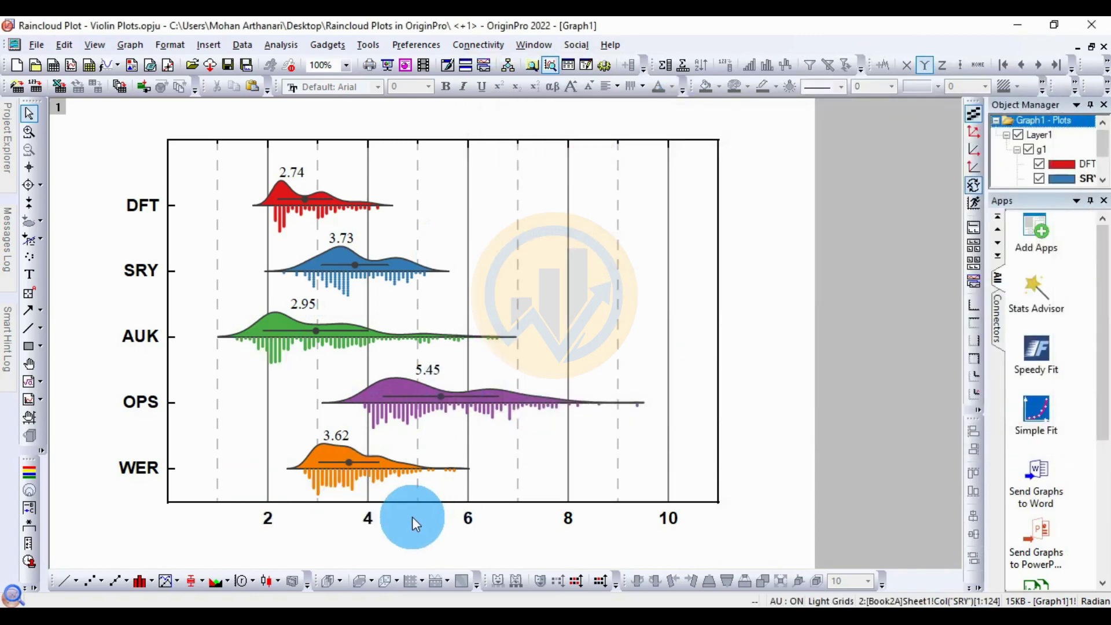
left_click(368, 518)
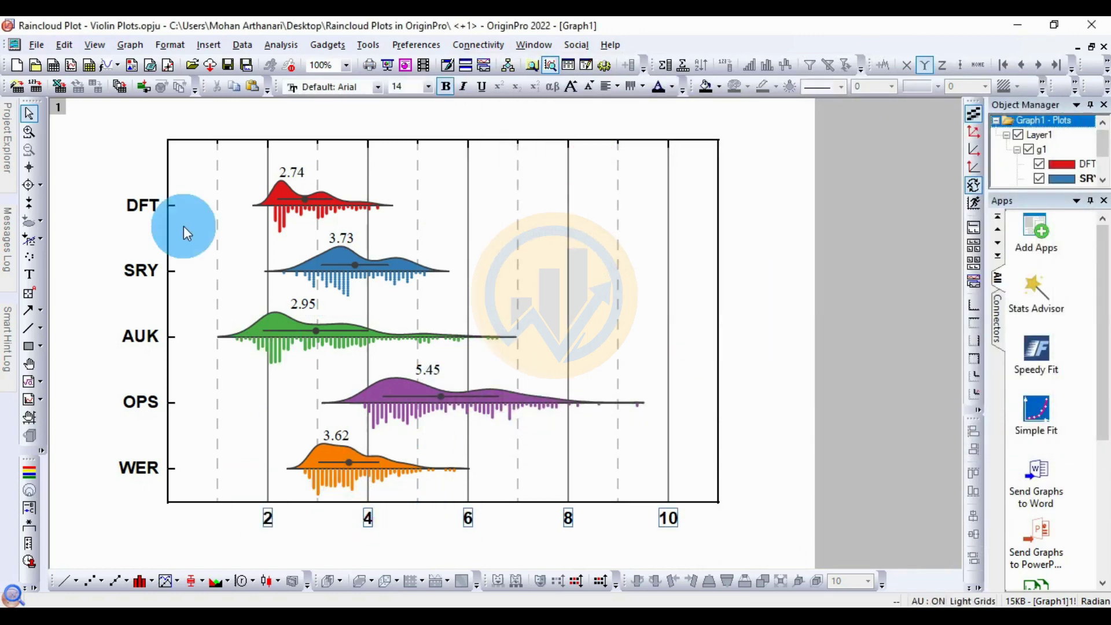
left_click(378, 87)
scroll(341, 145, "up", 3)
left_click(367, 113)
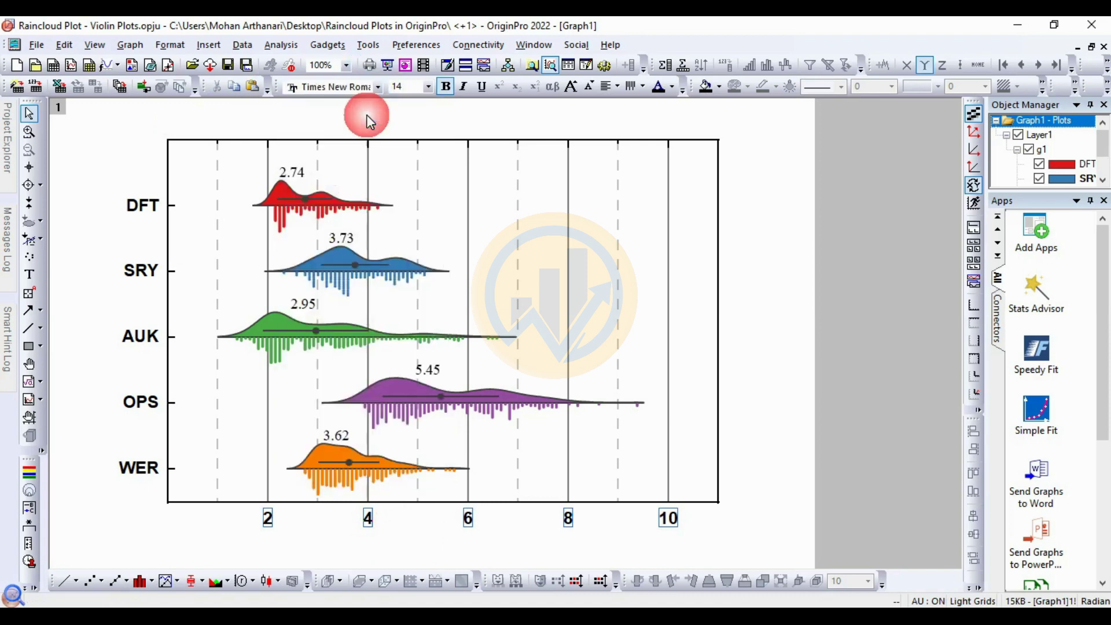
left_click(728, 428)
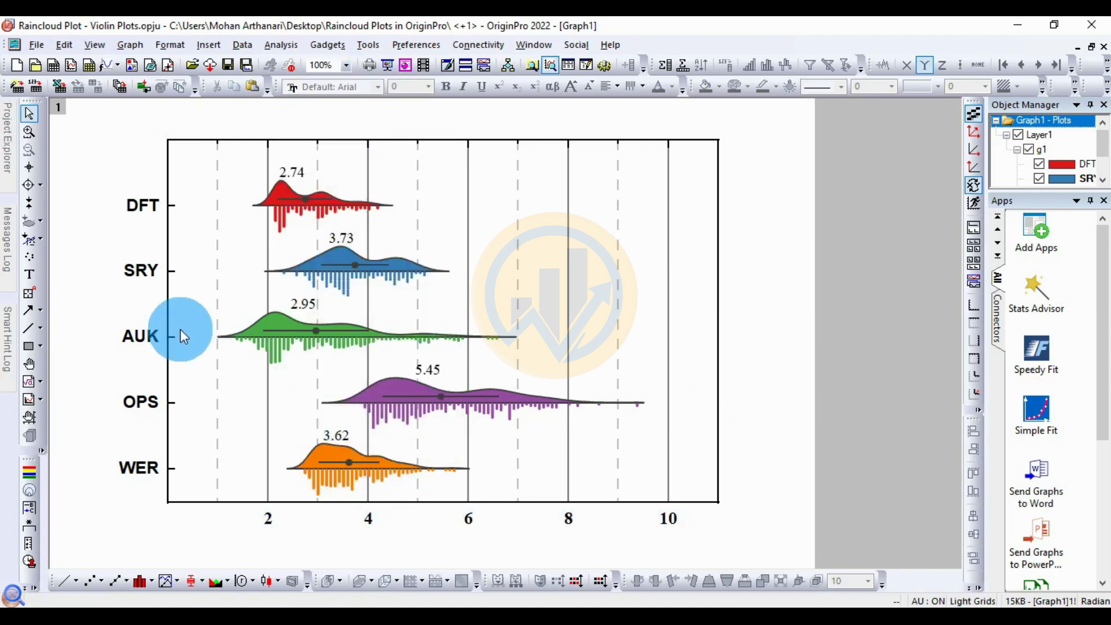
- Set the y-axis category labels DFT to WER to Times New Roman
left_click(149, 272)
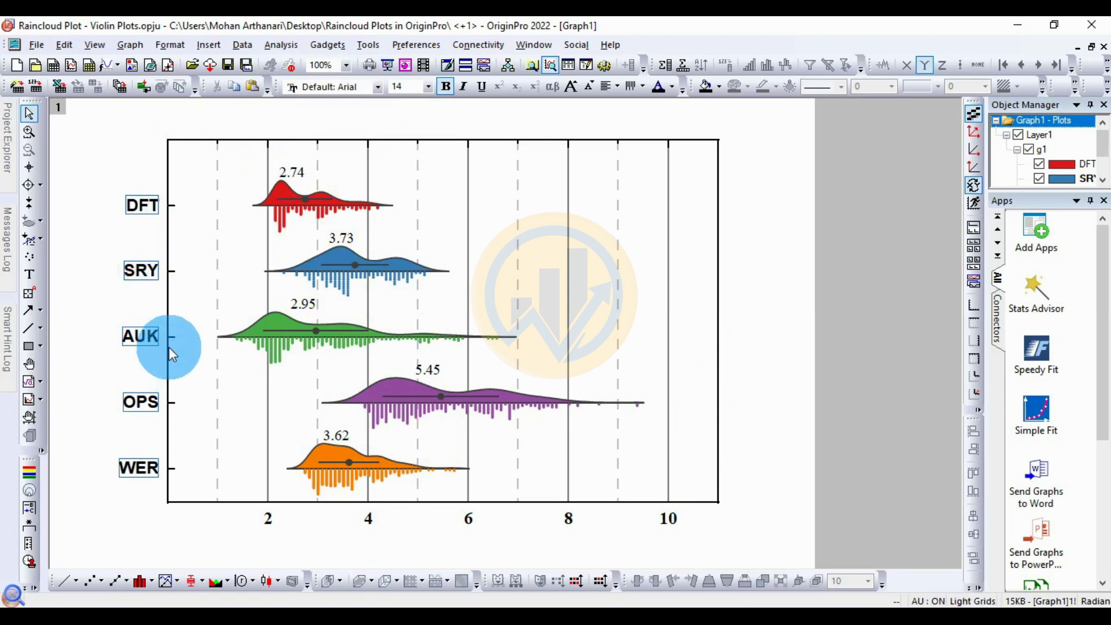
left_click(377, 86)
scroll(353, 177, "up", 5)
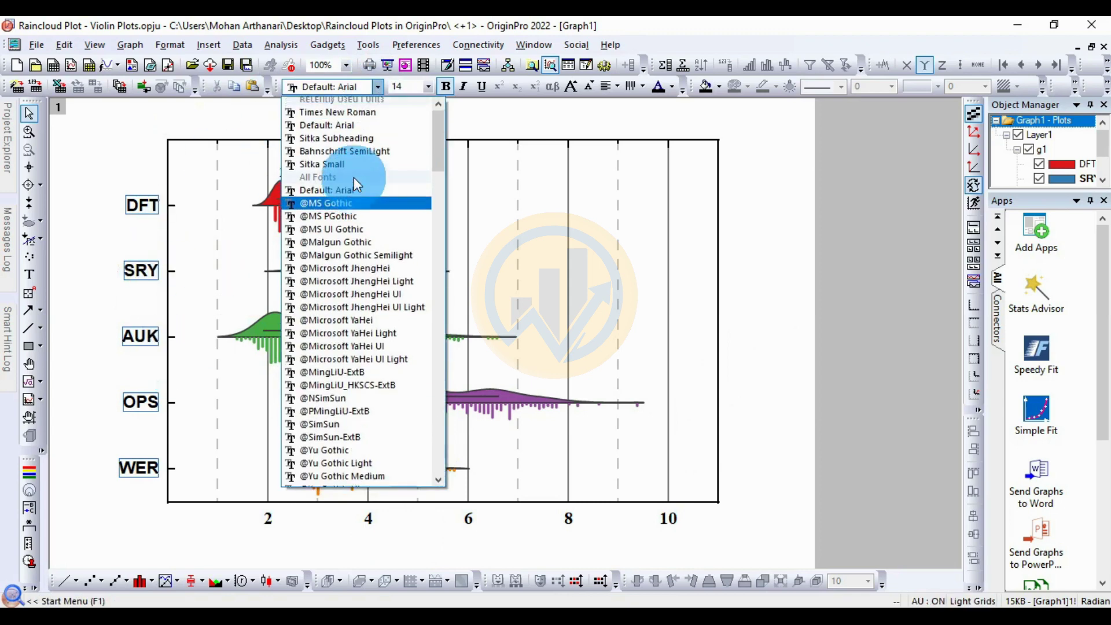
left_click(373, 117)
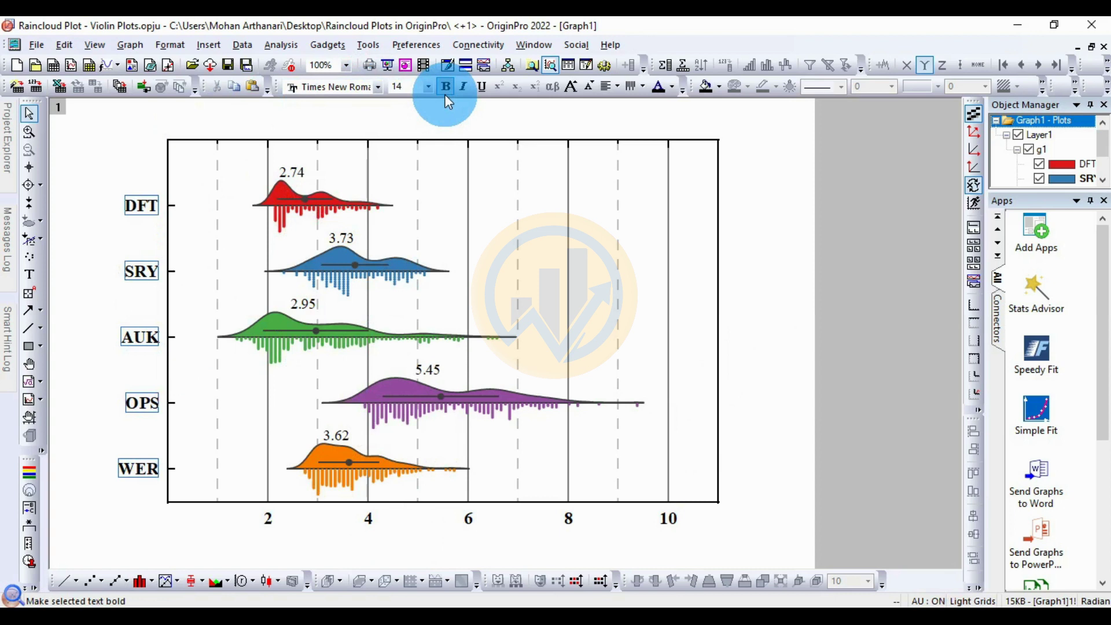
left_click(213, 143)
- Make both axes' tick labels 12pt, with the DFT–WER group names bold
left_click(140, 207)
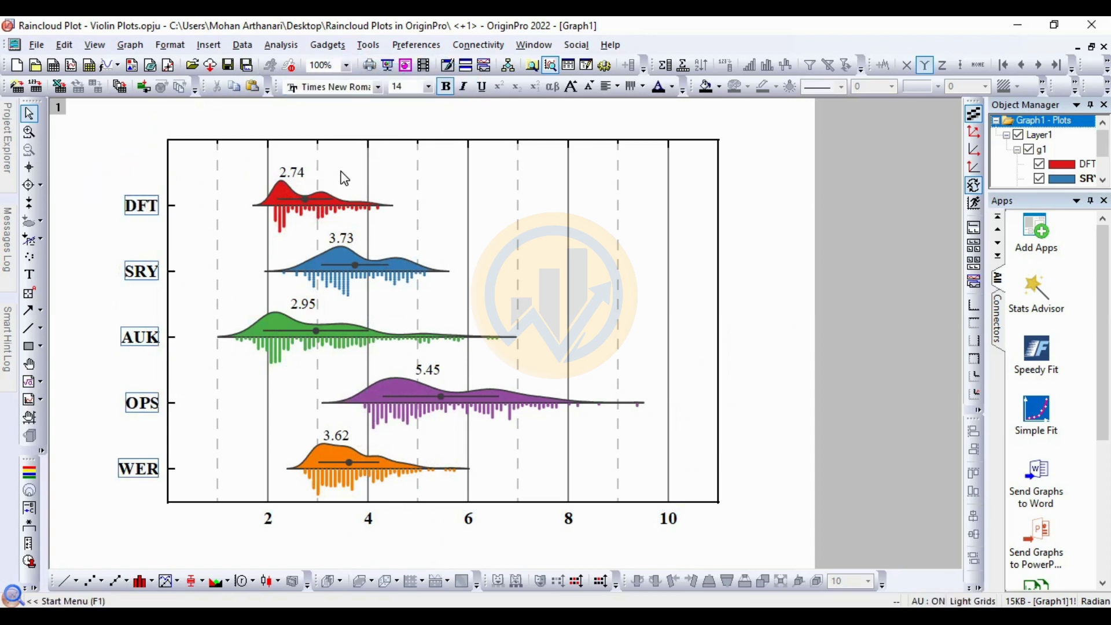
left_click(428, 87)
left_click(411, 144)
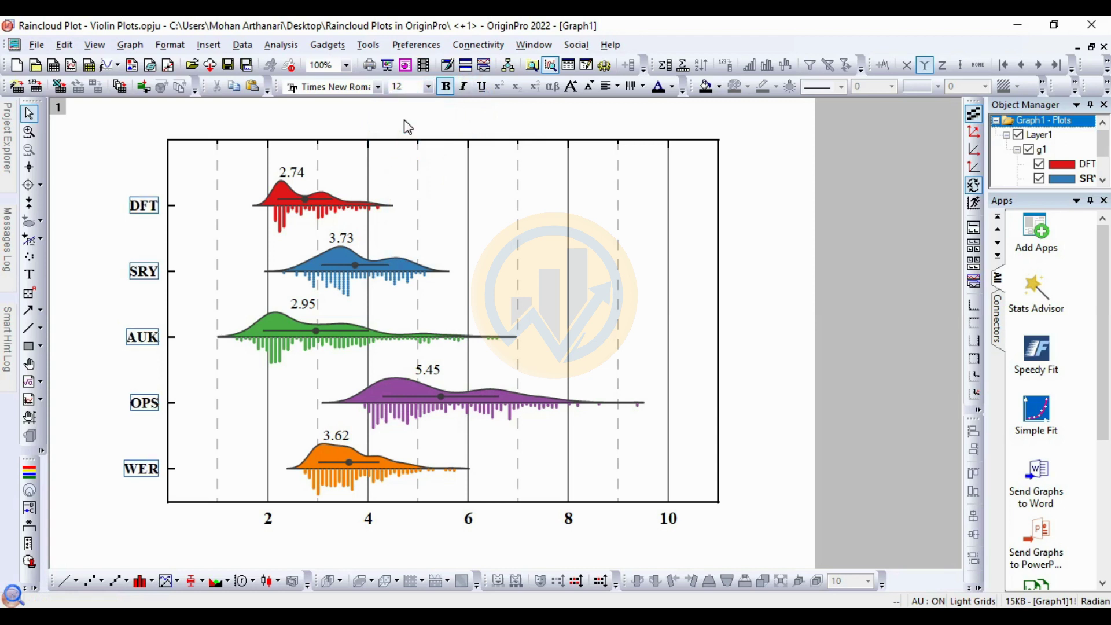
left_click(369, 519)
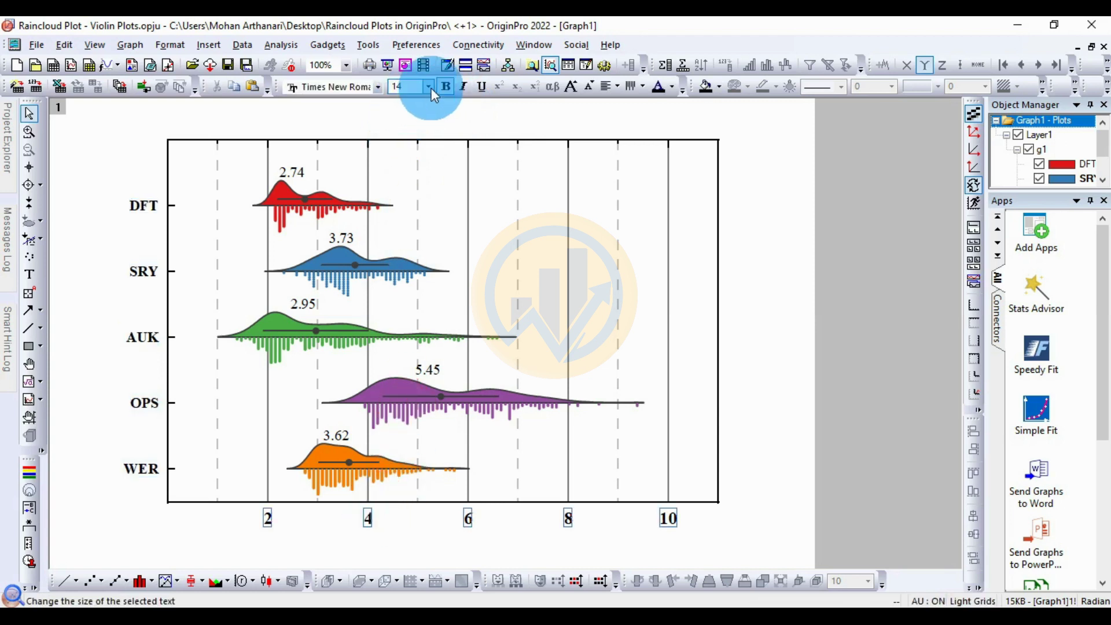
left_click(429, 87)
left_click(407, 147)
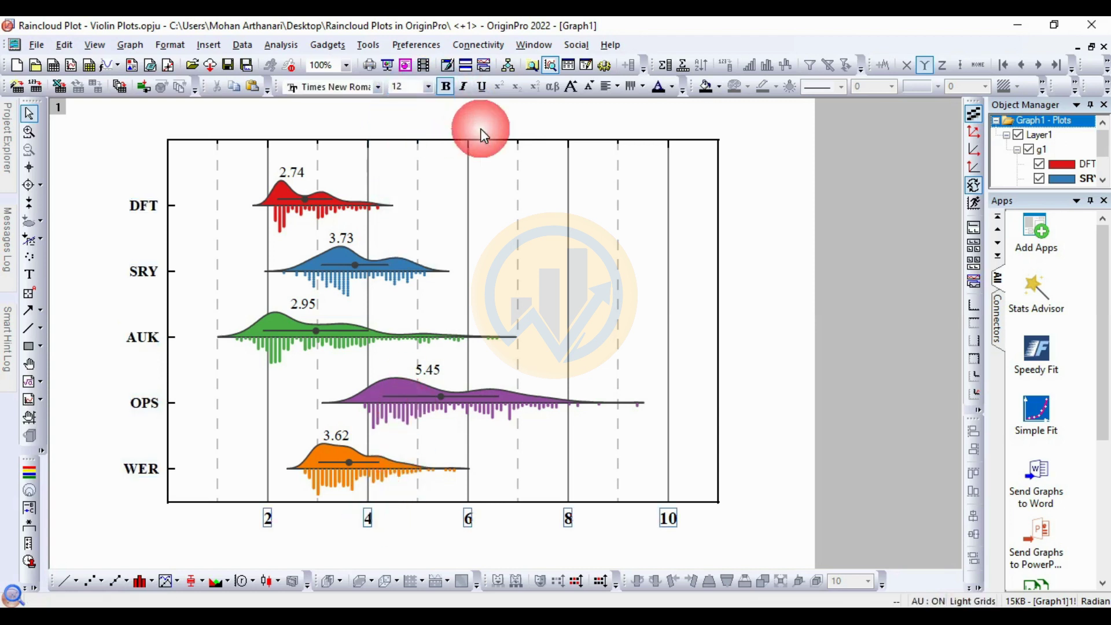
left_click(526, 105)
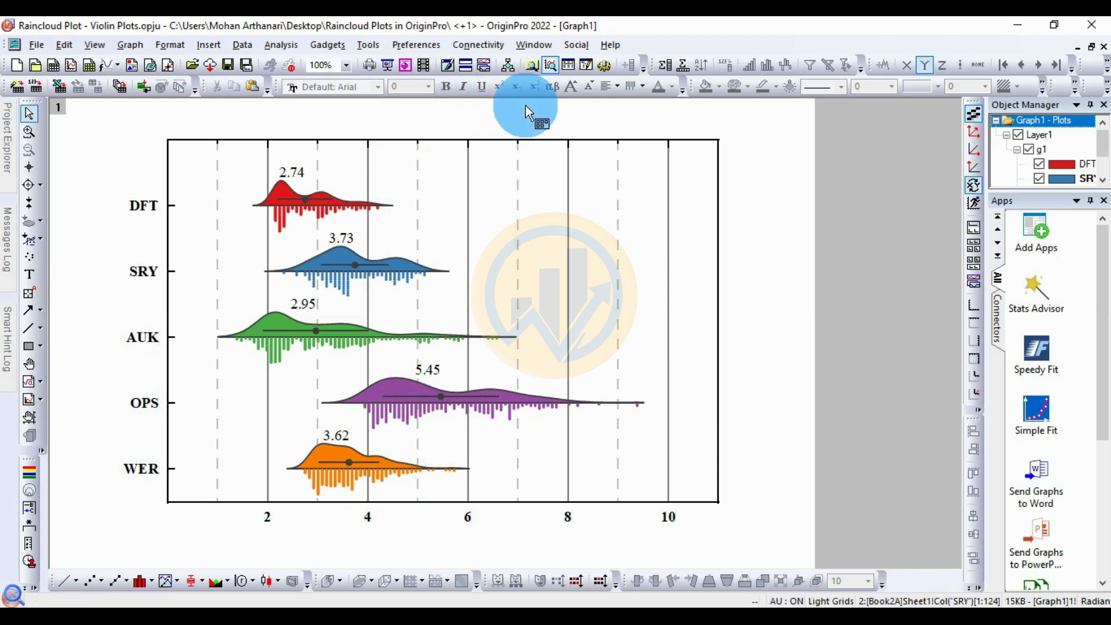